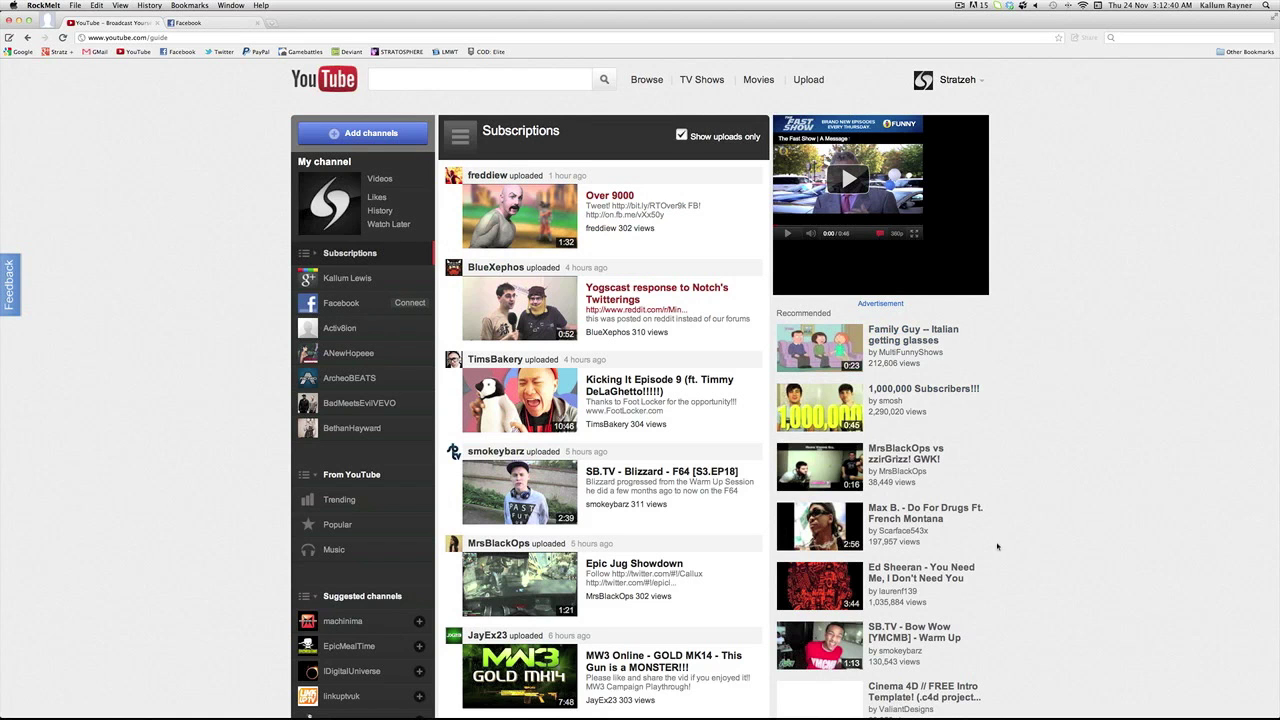
Step: Browse the home page and expand the full list of subscribed channels
scroll(1017, 544, down, 3)
scroll(1017, 544, up, 3)
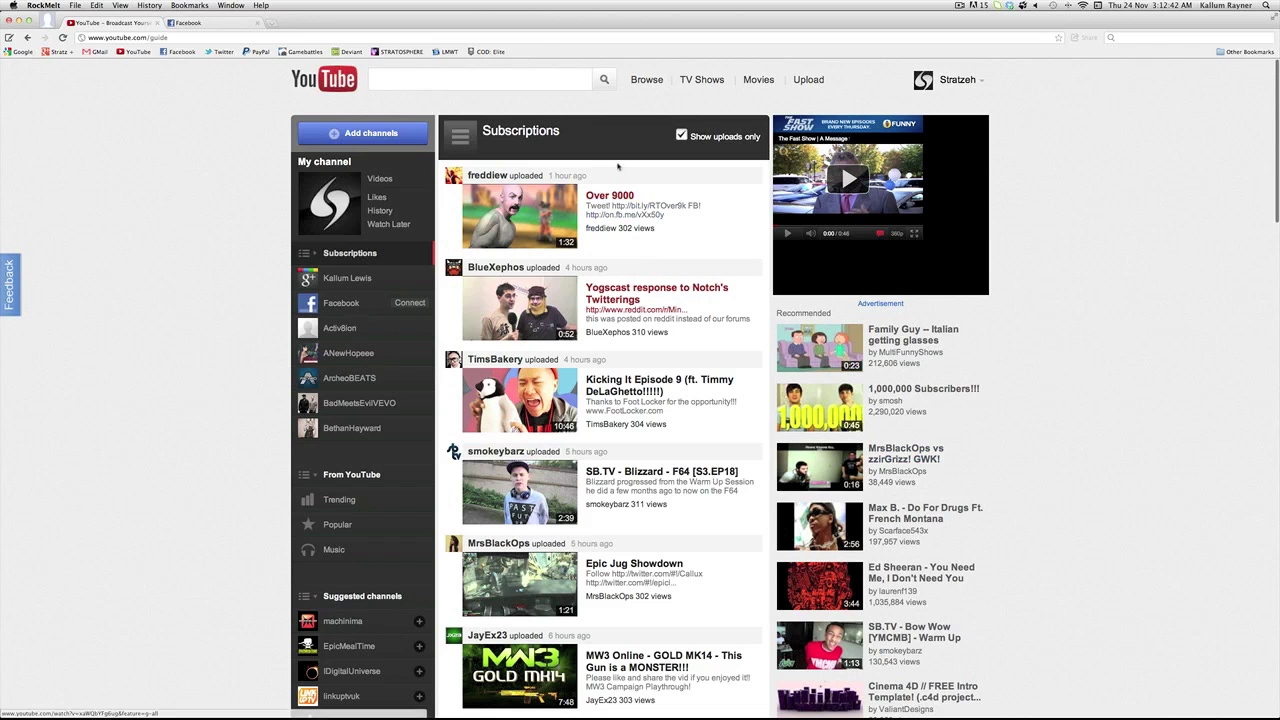
scroll(602, 431, down, 1)
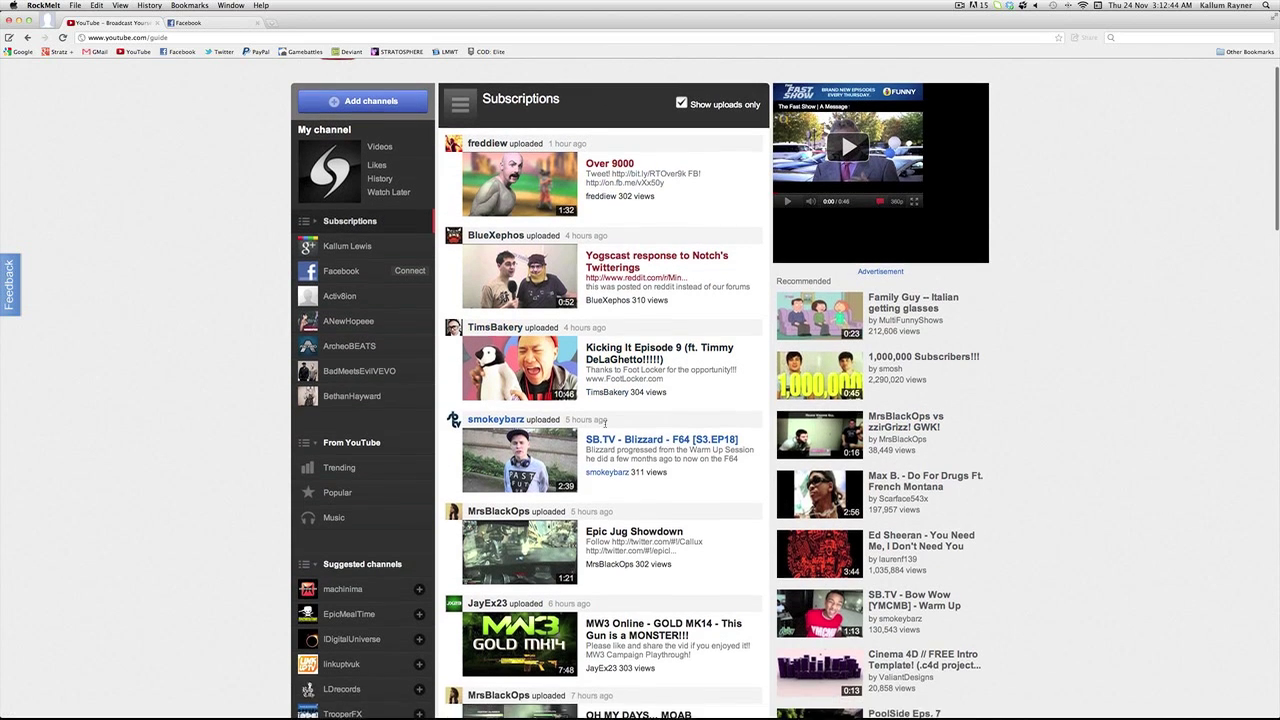
scroll(602, 431, up, 1)
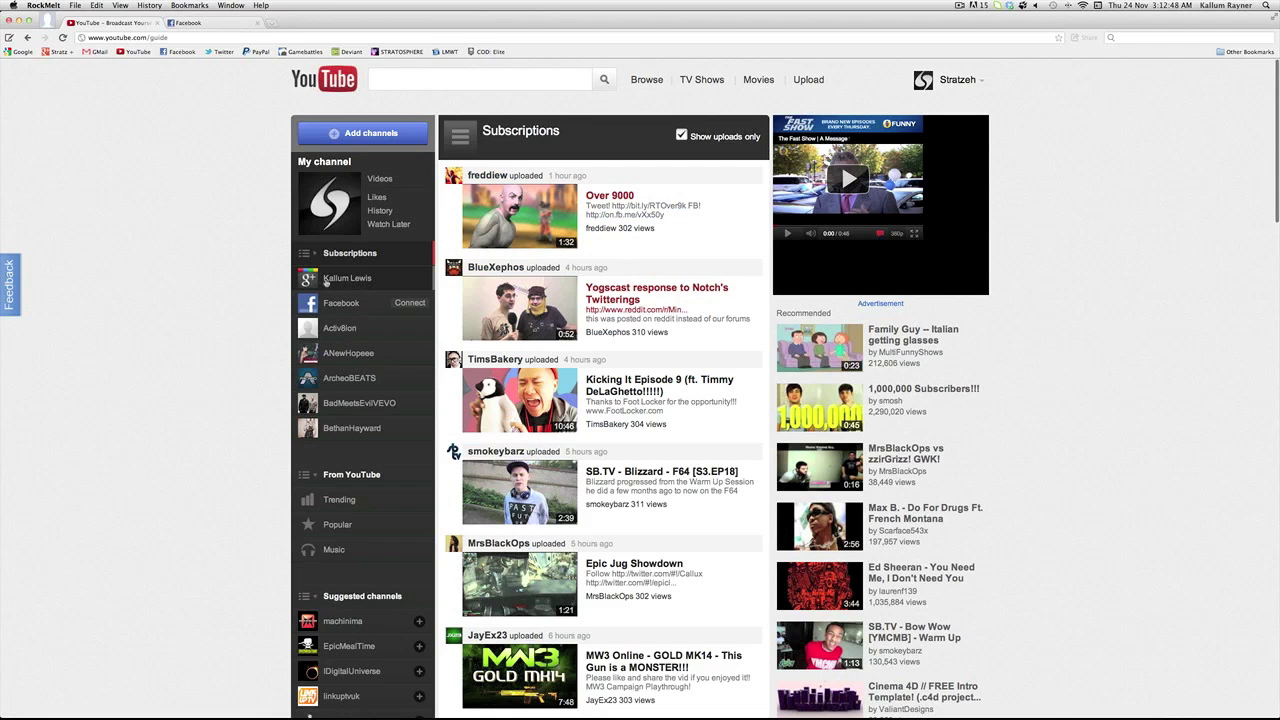
right_click(408, 288)
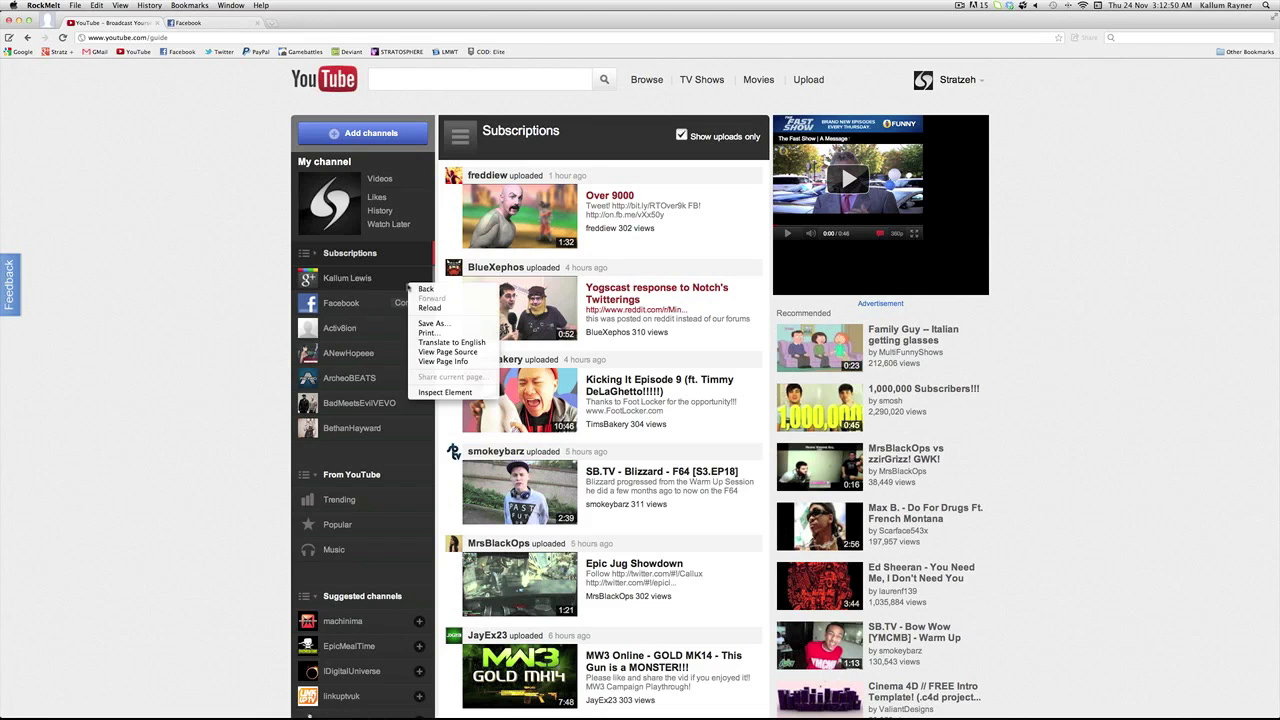
click(223, 314)
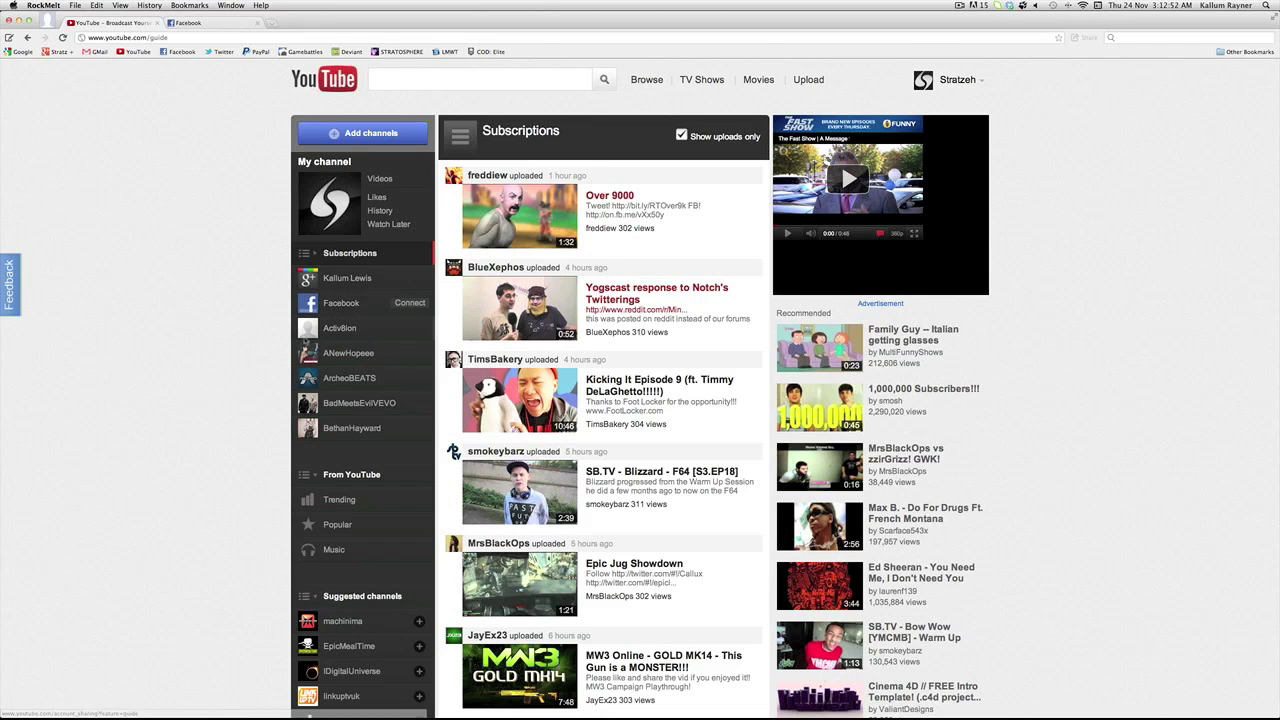
click(316, 256)
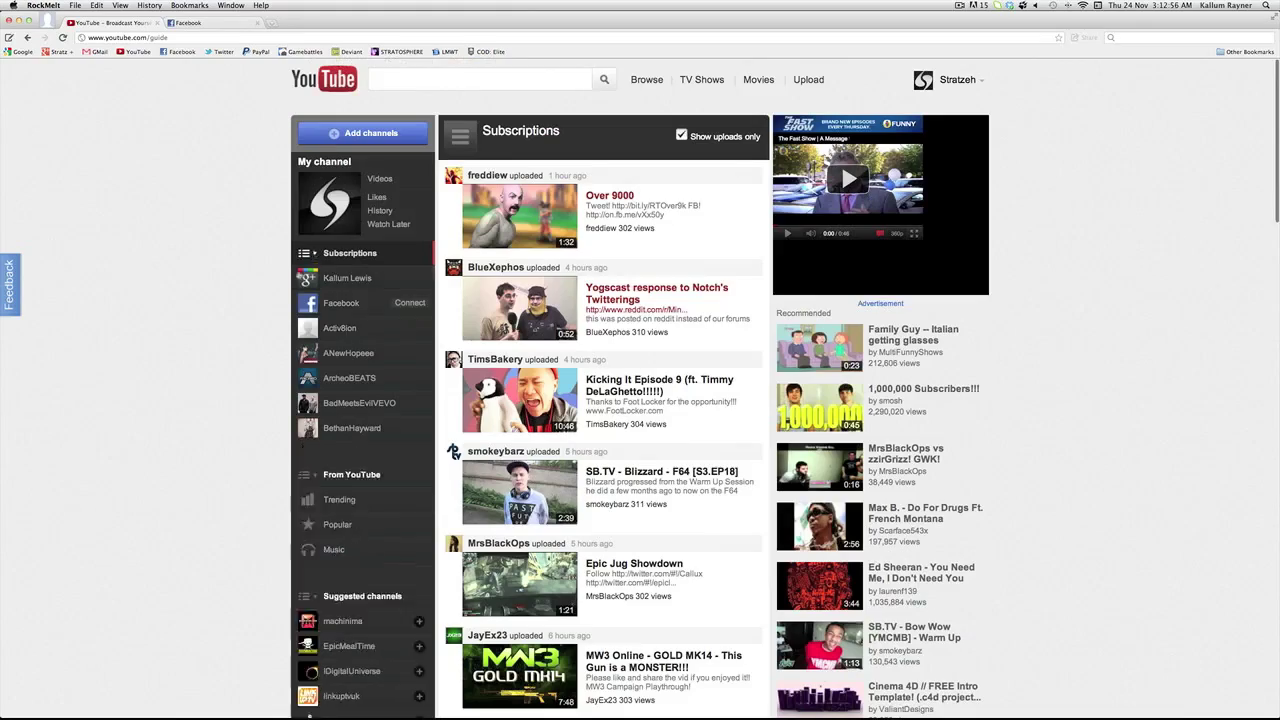
scroll(246, 289, down, 5)
scroll(246, 289, up, 5)
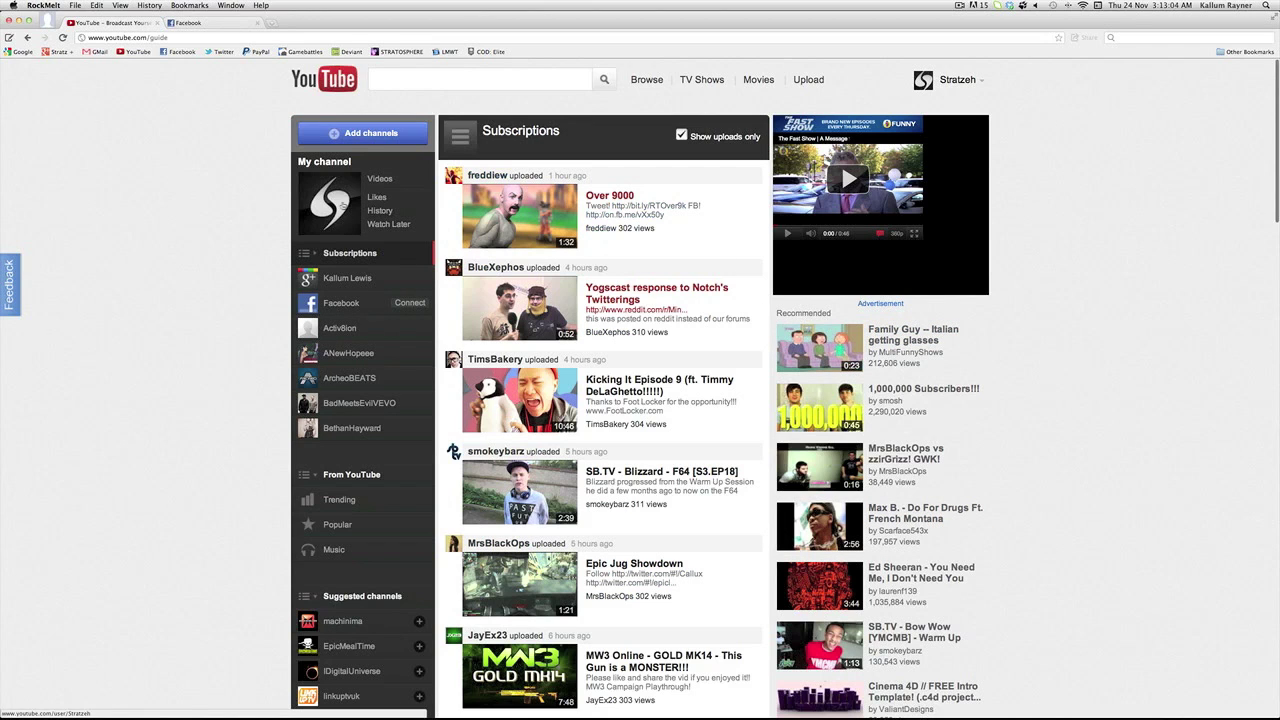
Step: Open the Stratzeh channel page and load its featured Photoshop tutorial video
click(343, 206)
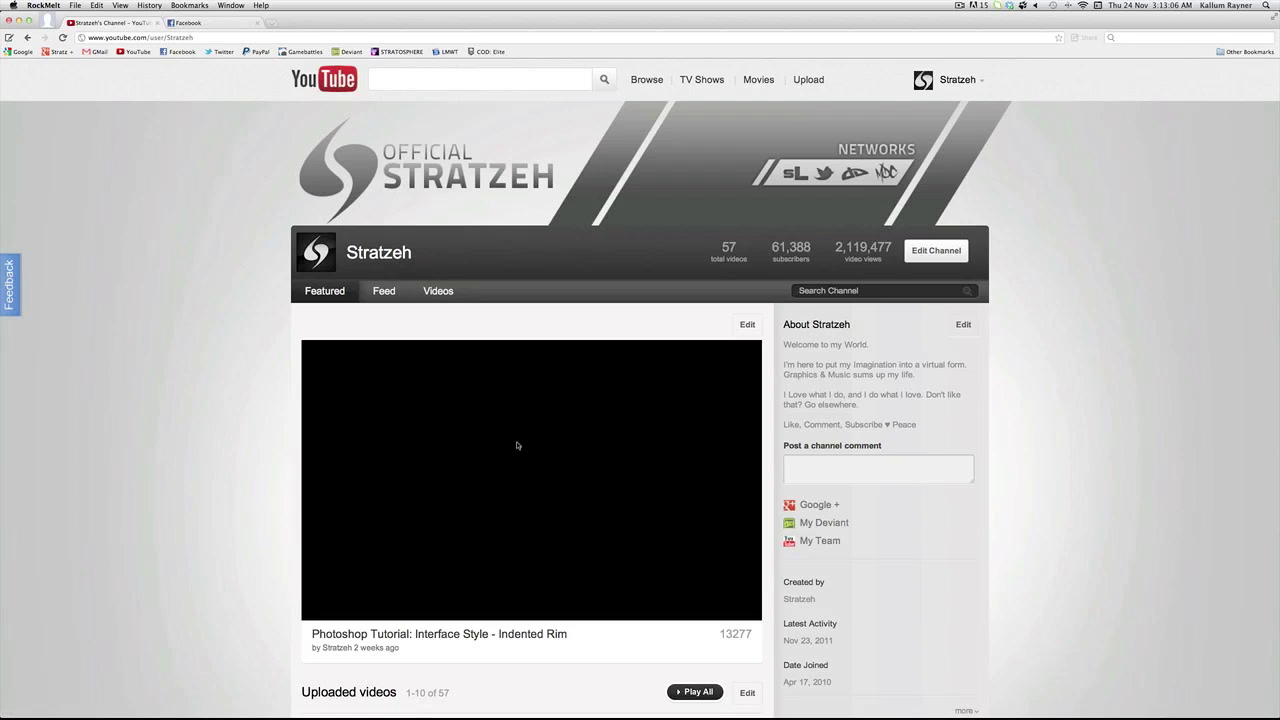
click(516, 442)
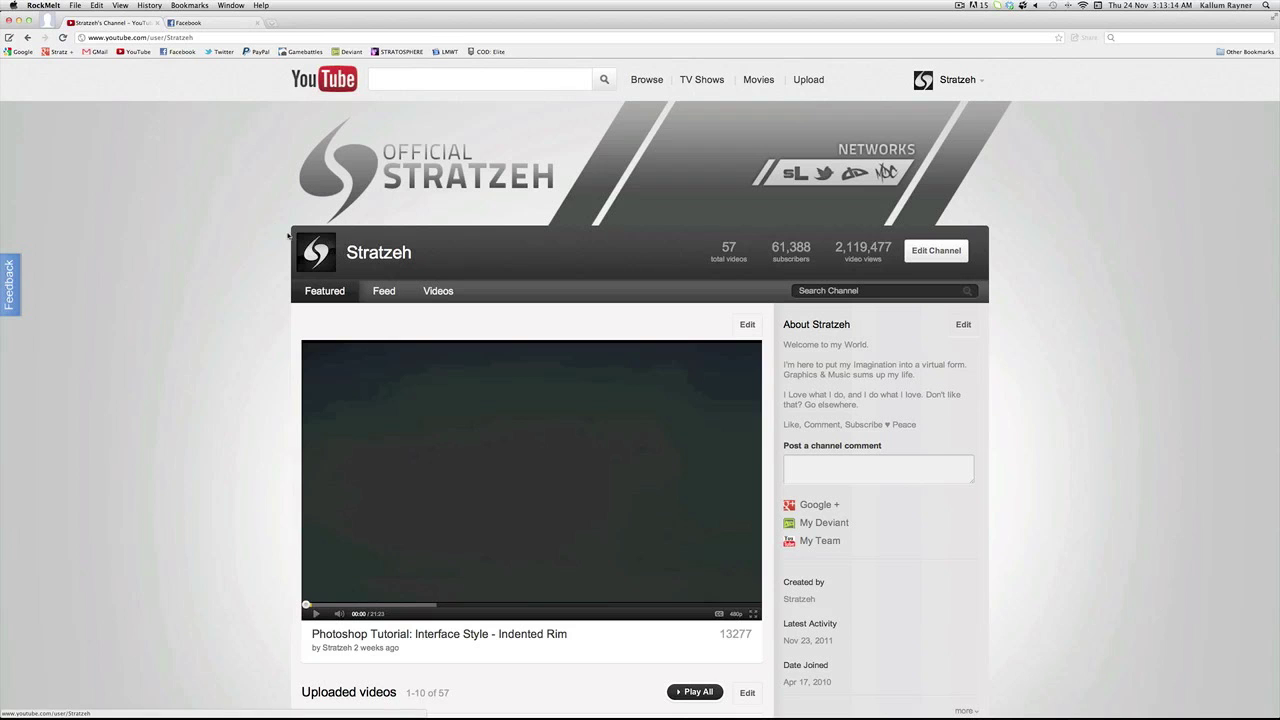
scroll(1090, 250, down, 5)
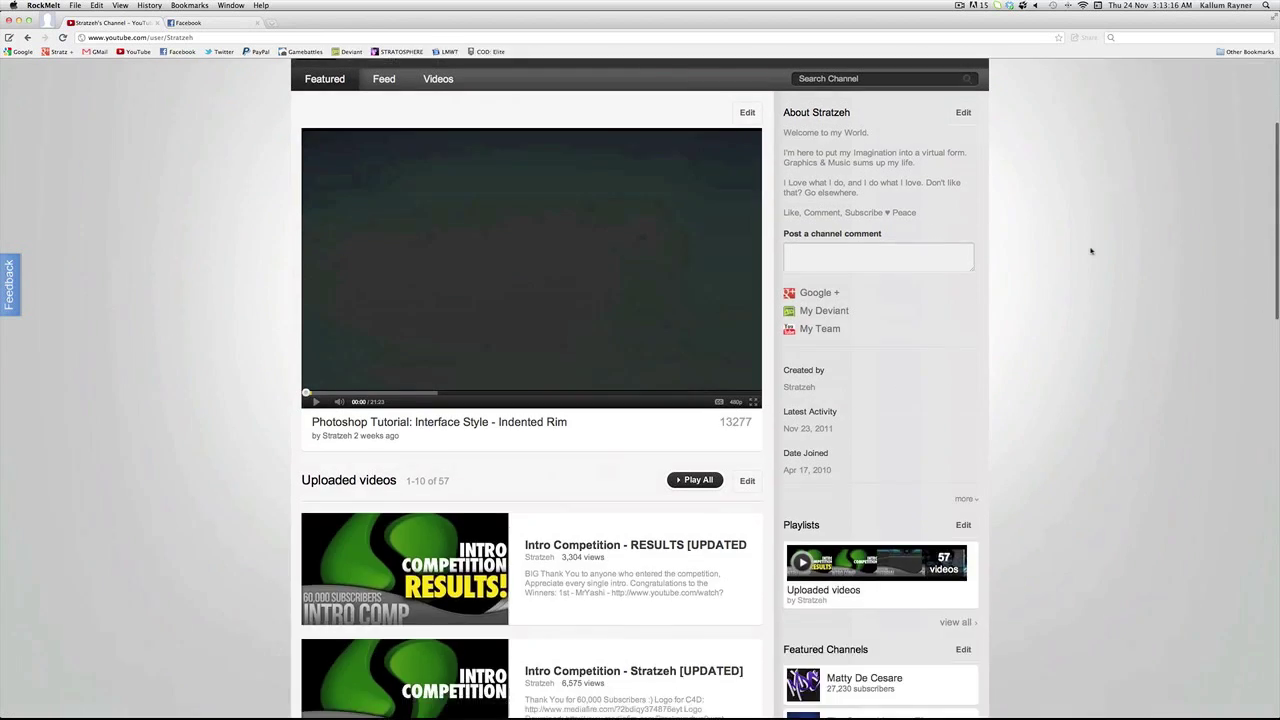
scroll(1087, 247, up, 5)
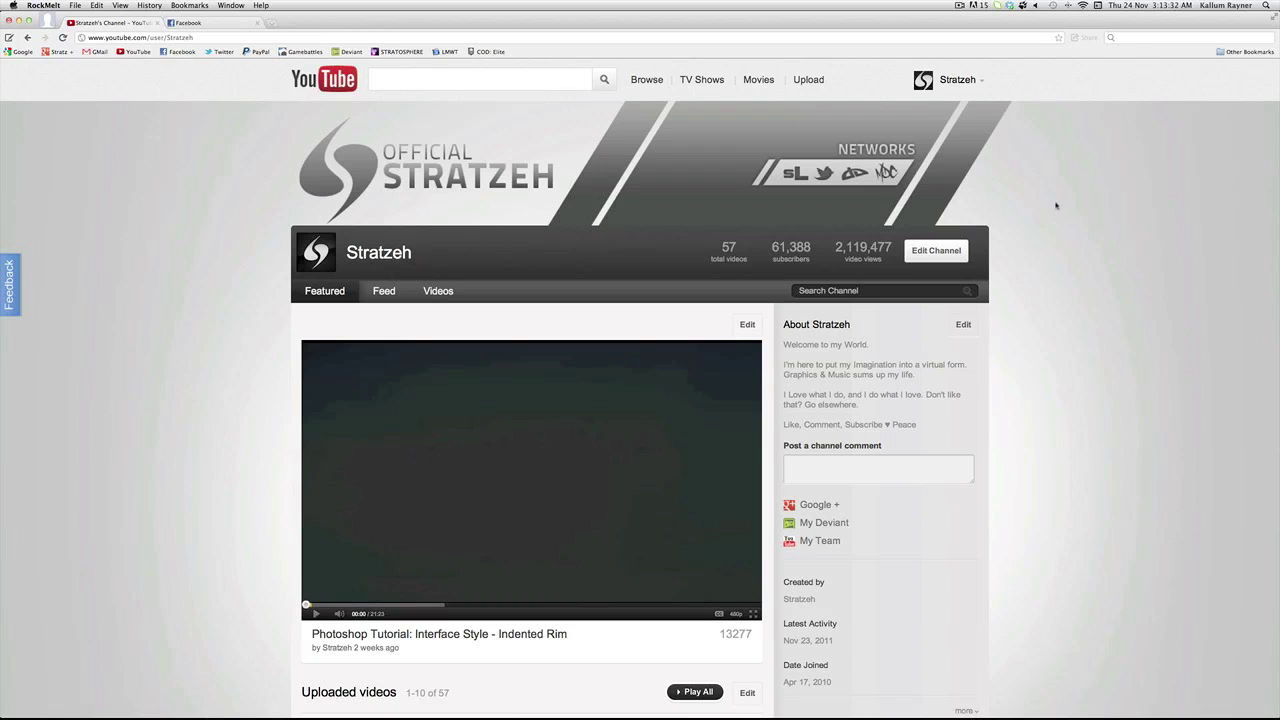
scroll(1055, 207, down, 3)
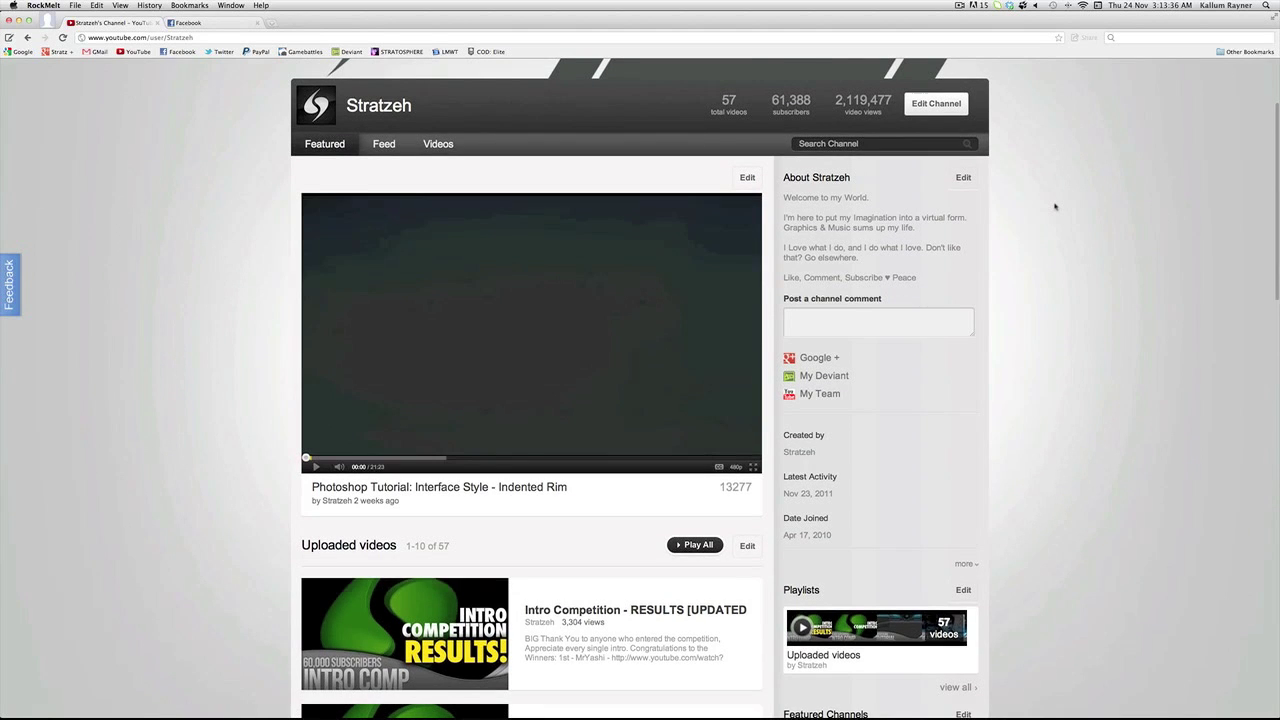
scroll(1058, 210, up, 3)
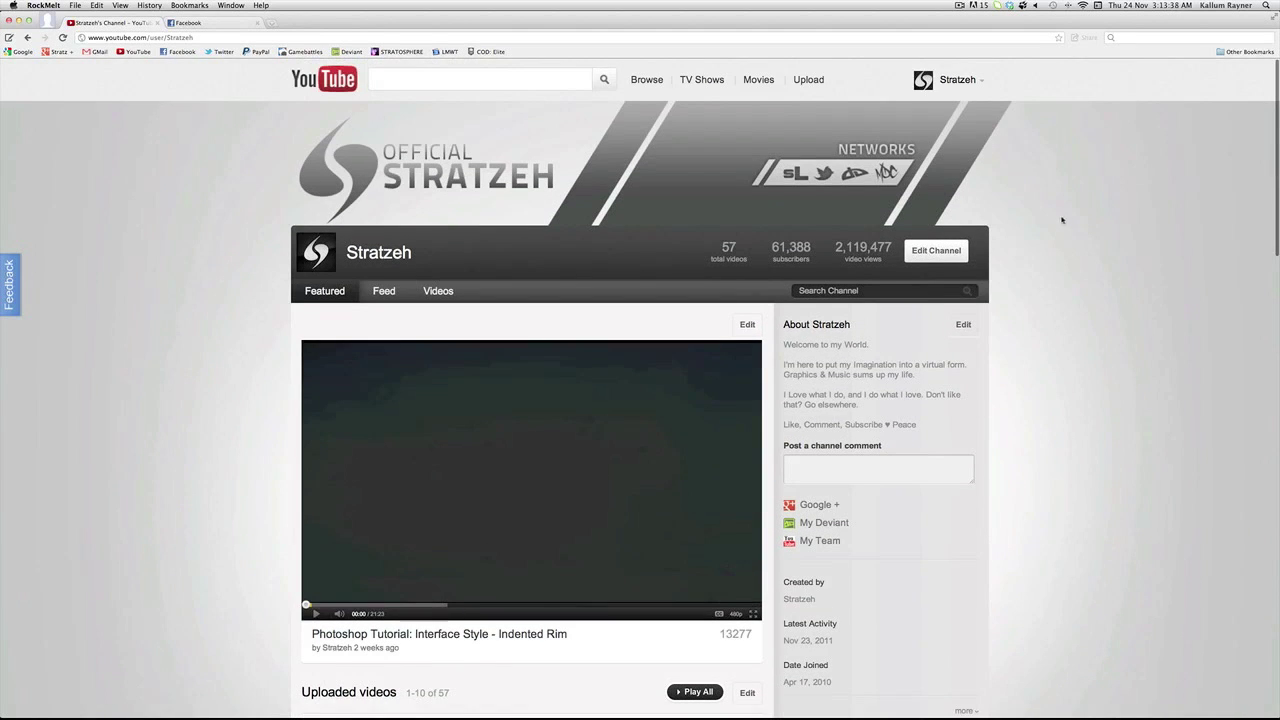
Step: Start editing the channel and try choosing an avatar file, cancelling the file dialog
click(945, 255)
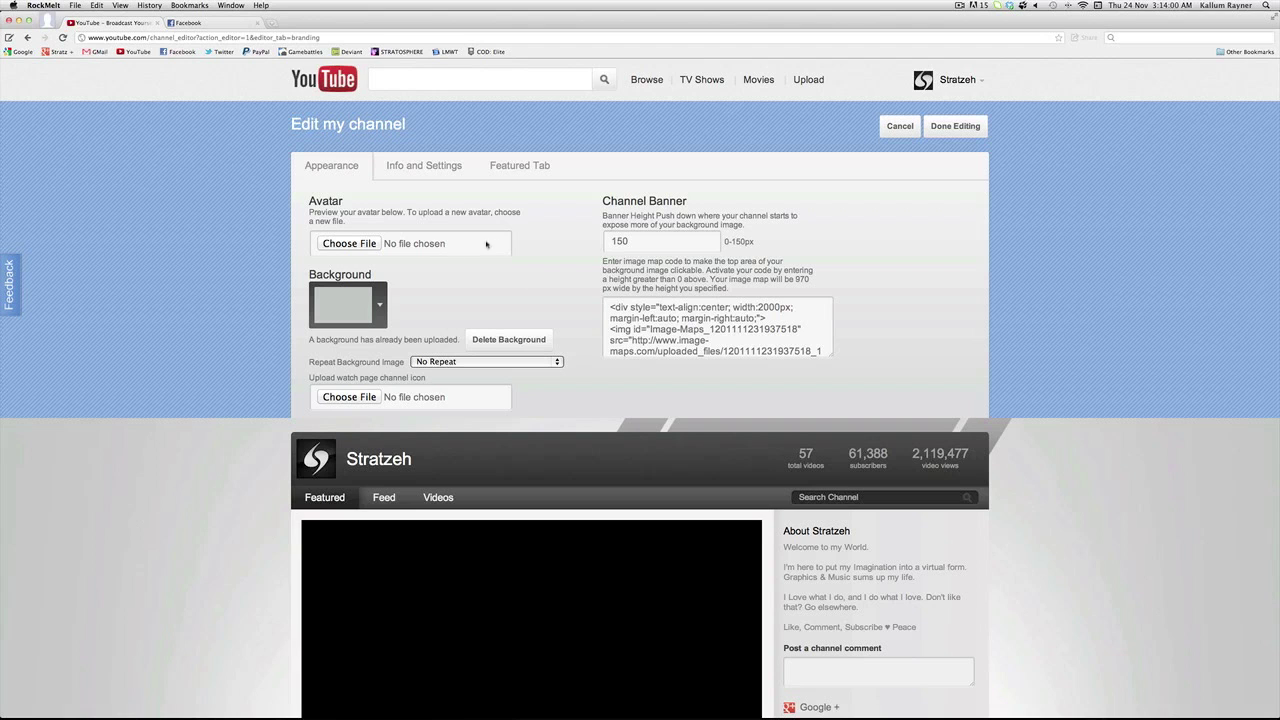
click(449, 246)
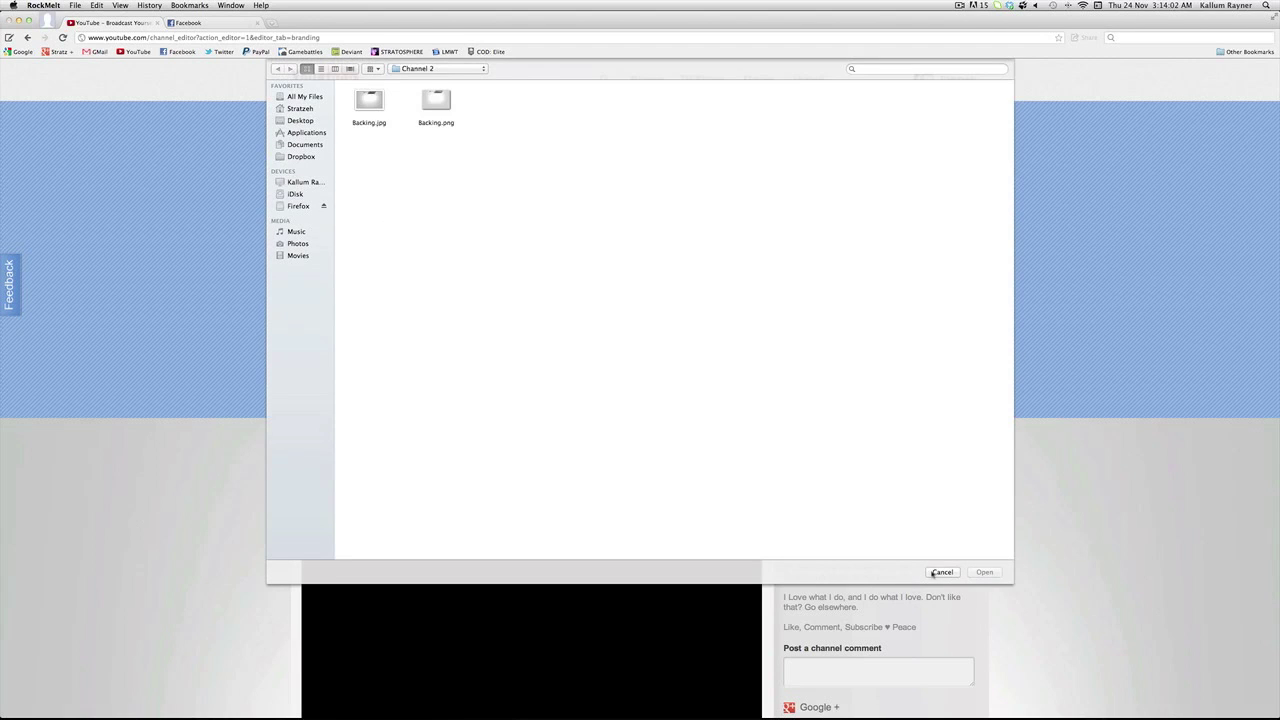
click(942, 572)
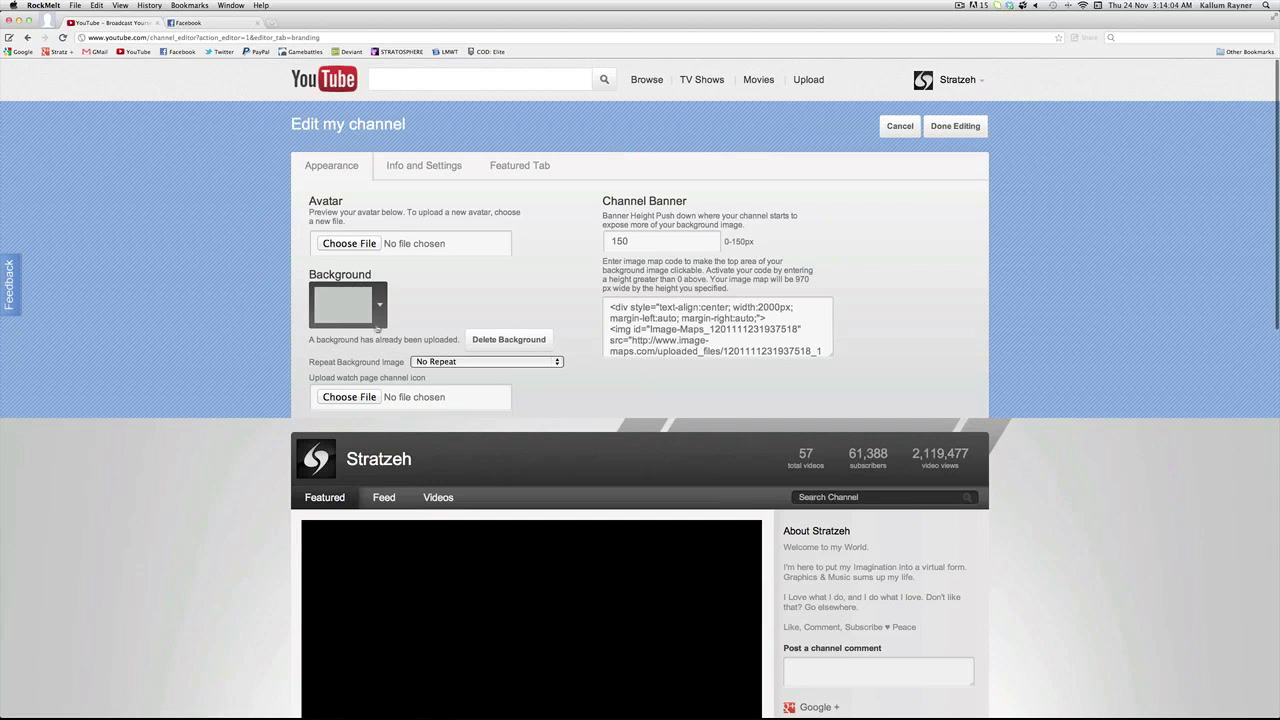
Step: Open the background colour picker and scroll through the channel preview
click(381, 310)
scroll(594, 350, down, 1)
scroll(594, 350, down, 3)
scroll(453, 340, down, 8)
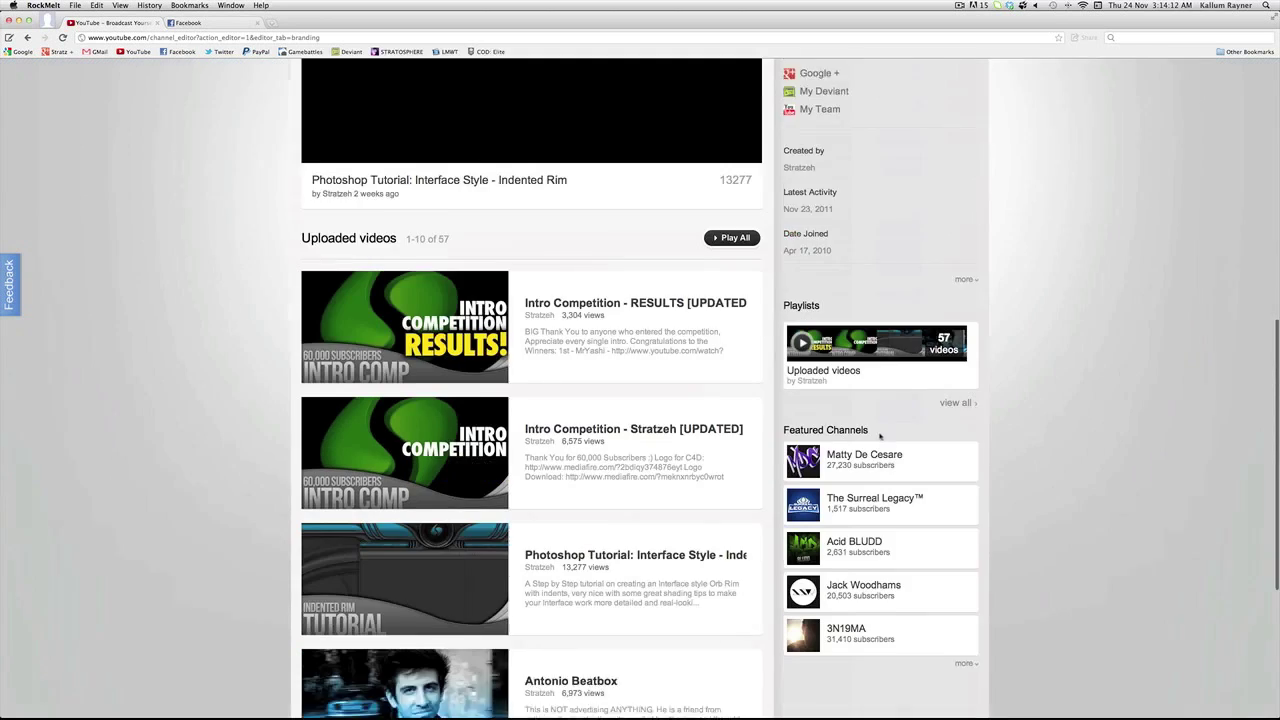
scroll(453, 340, down, 4)
scroll(875, 625, down, 3)
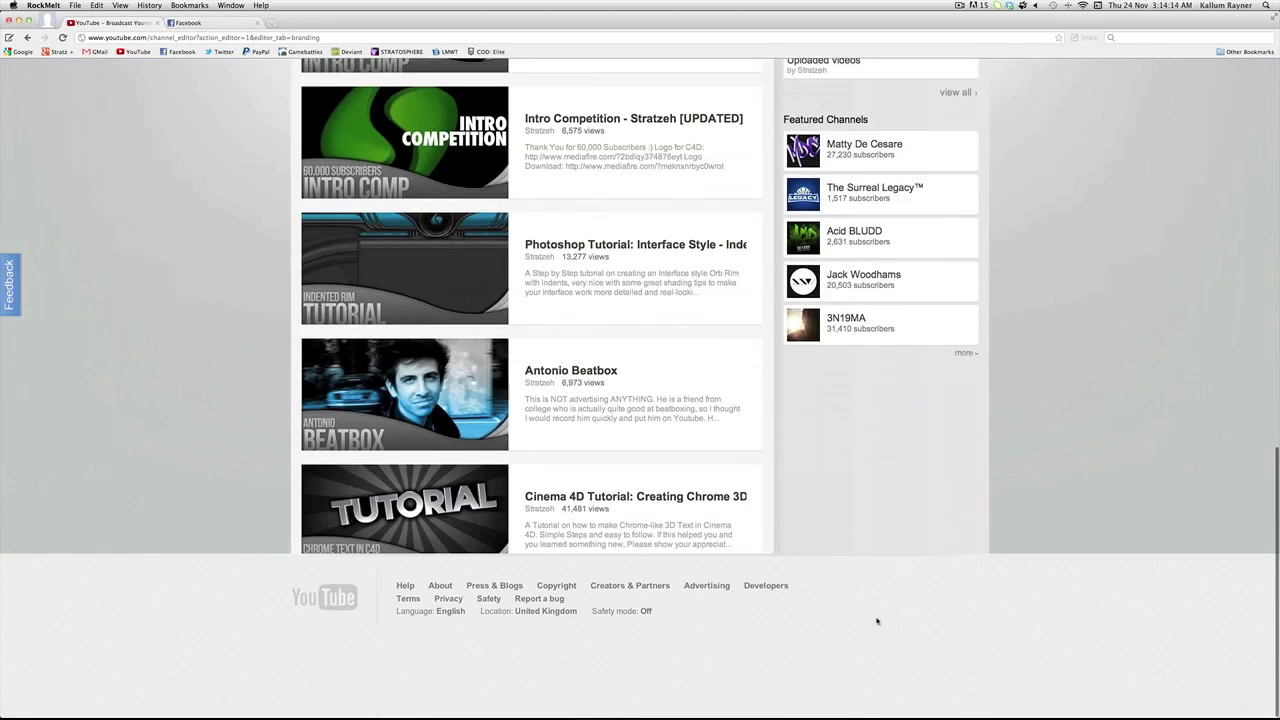
scroll(877, 600, up, 20)
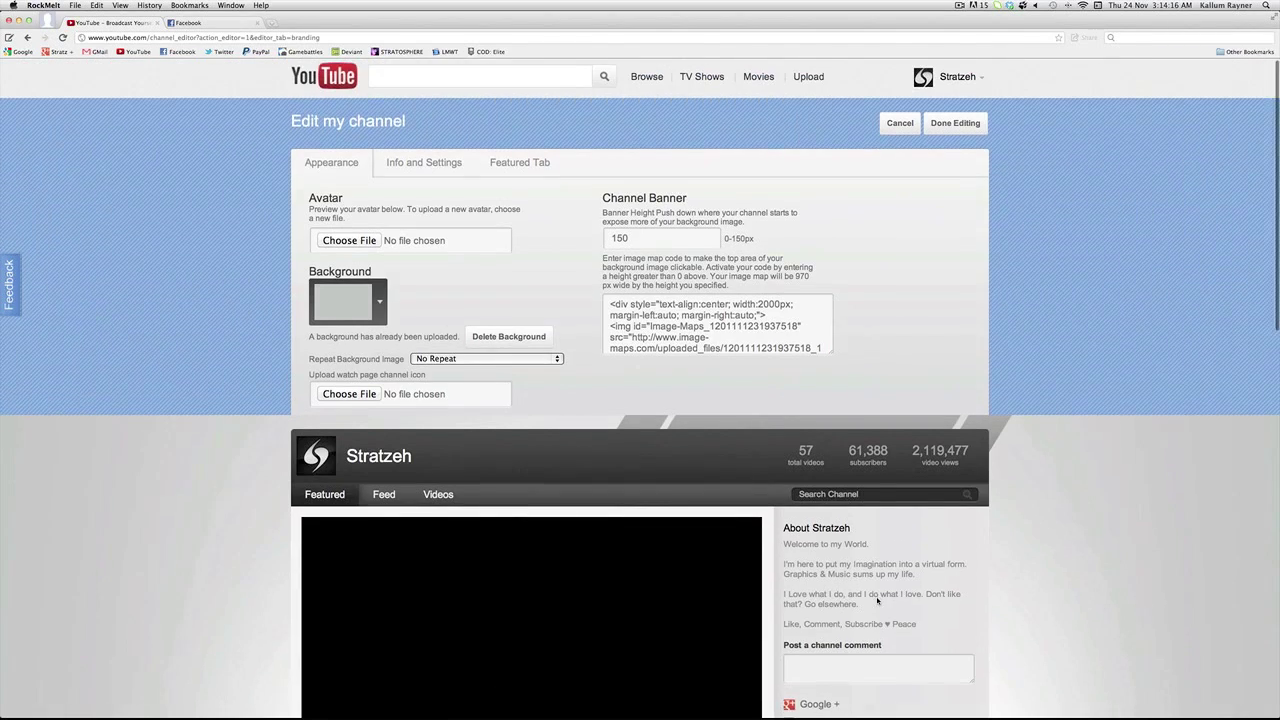
scroll(877, 600, down, 20)
scroll(877, 600, up, 1)
scroll(877, 600, up, 5)
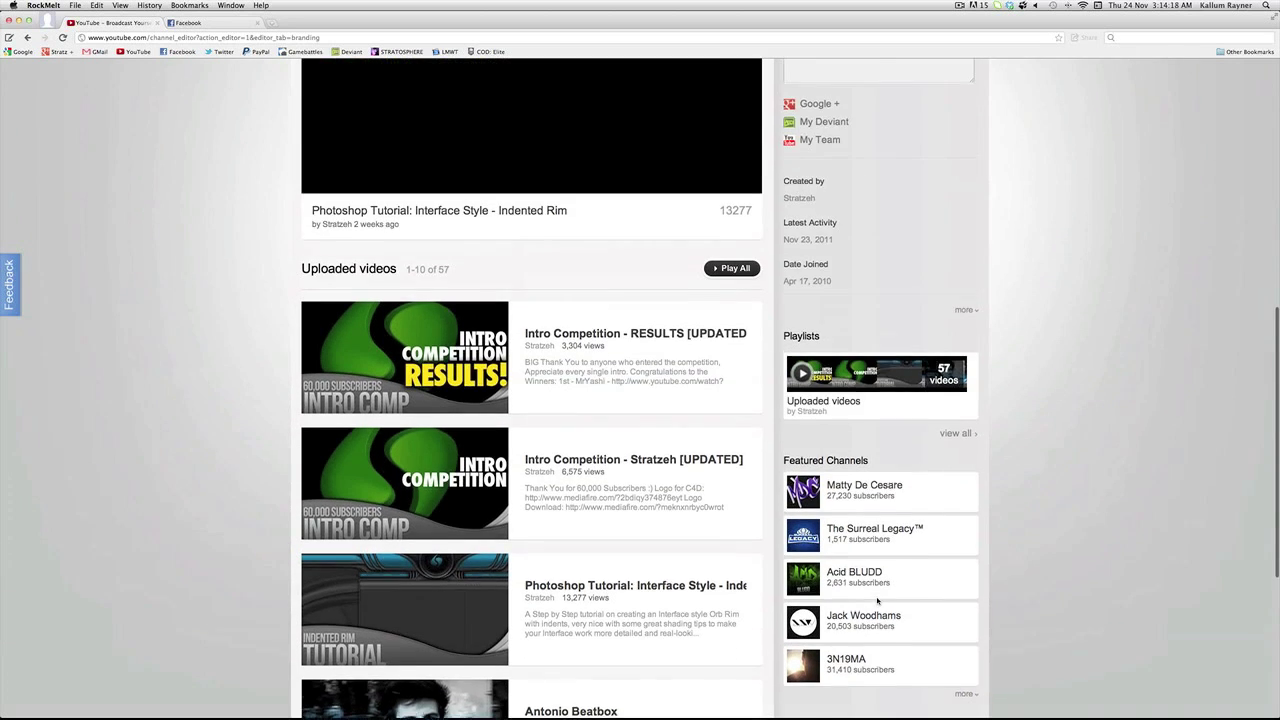
scroll(877, 600, up, 2)
scroll(877, 600, up, 3)
scroll(877, 600, up, 2)
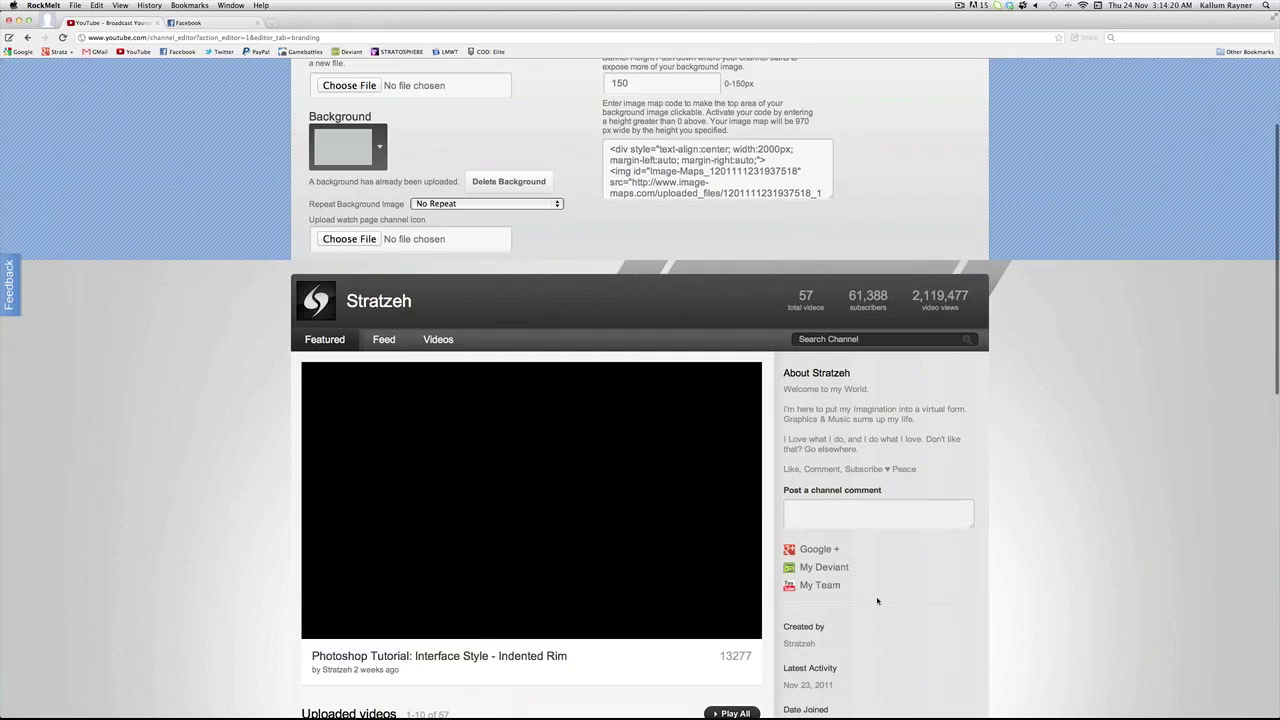
scroll(840, 596, up, 3)
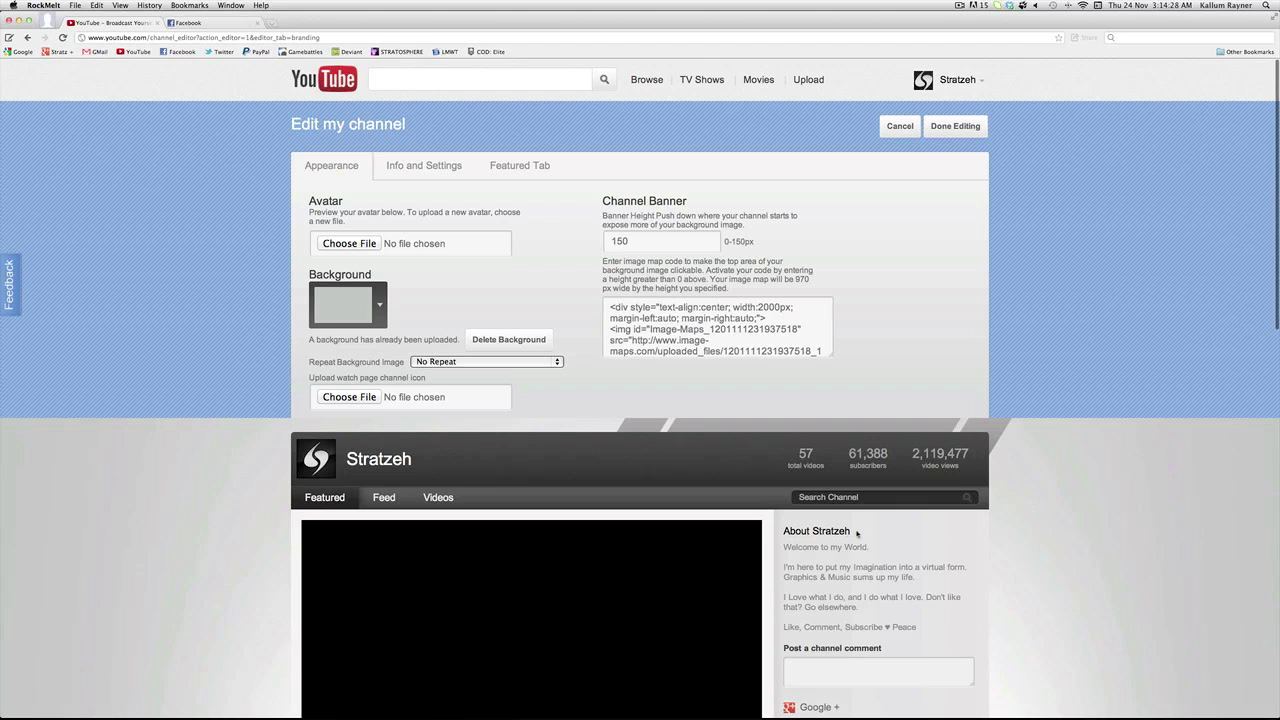
scroll(850, 525, down, 3)
scroll(837, 508, up, 3)
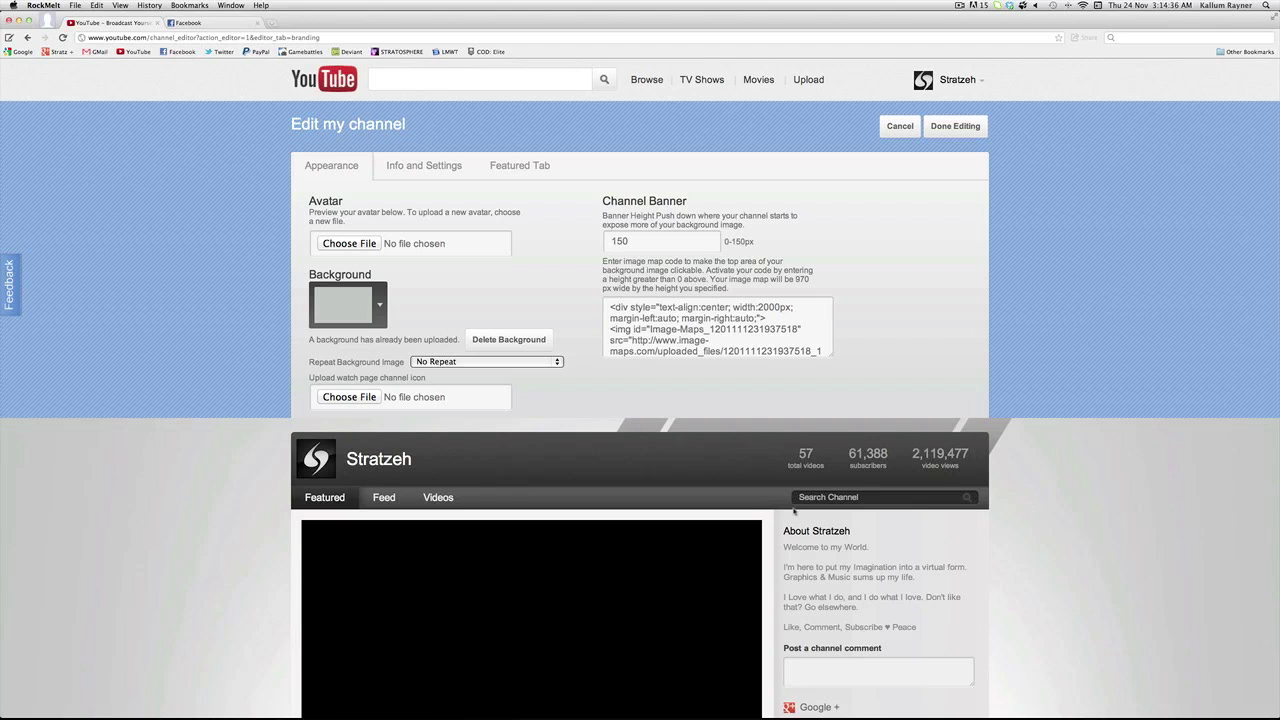
Step: Select the 150 px banner height value, then leave it unchanged
click(651, 242)
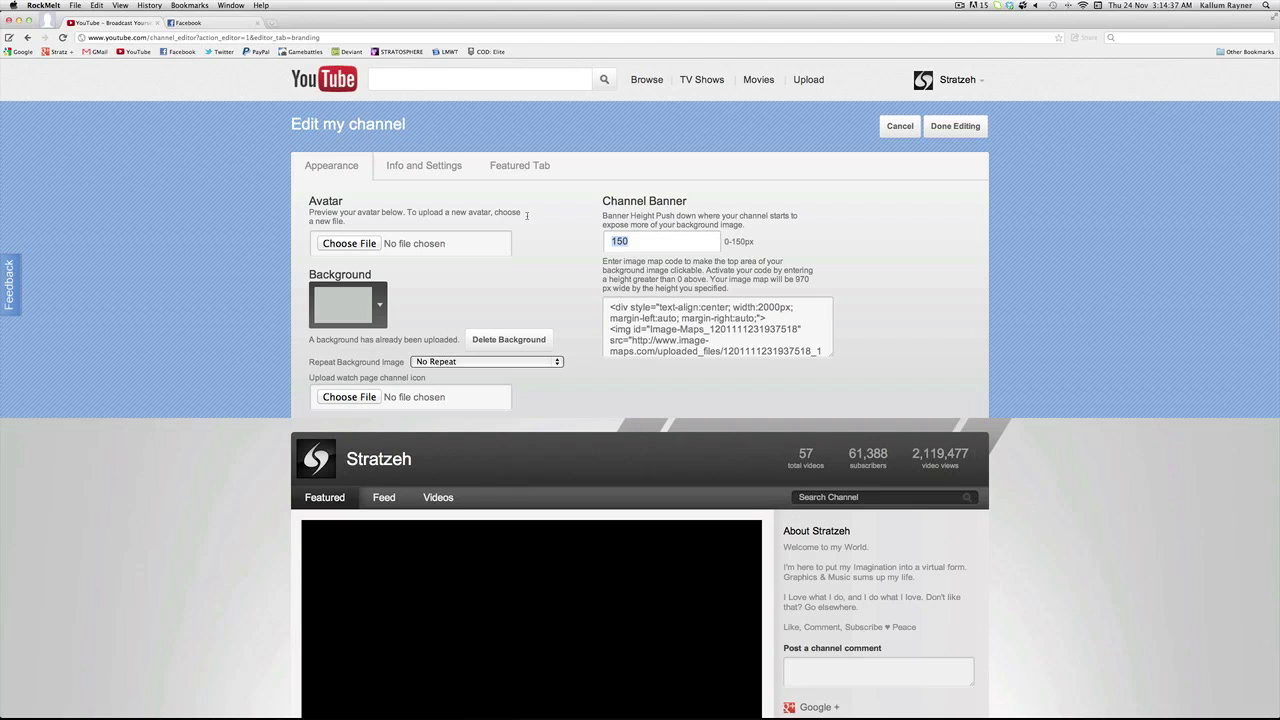
click(800, 252)
double_click(663, 242)
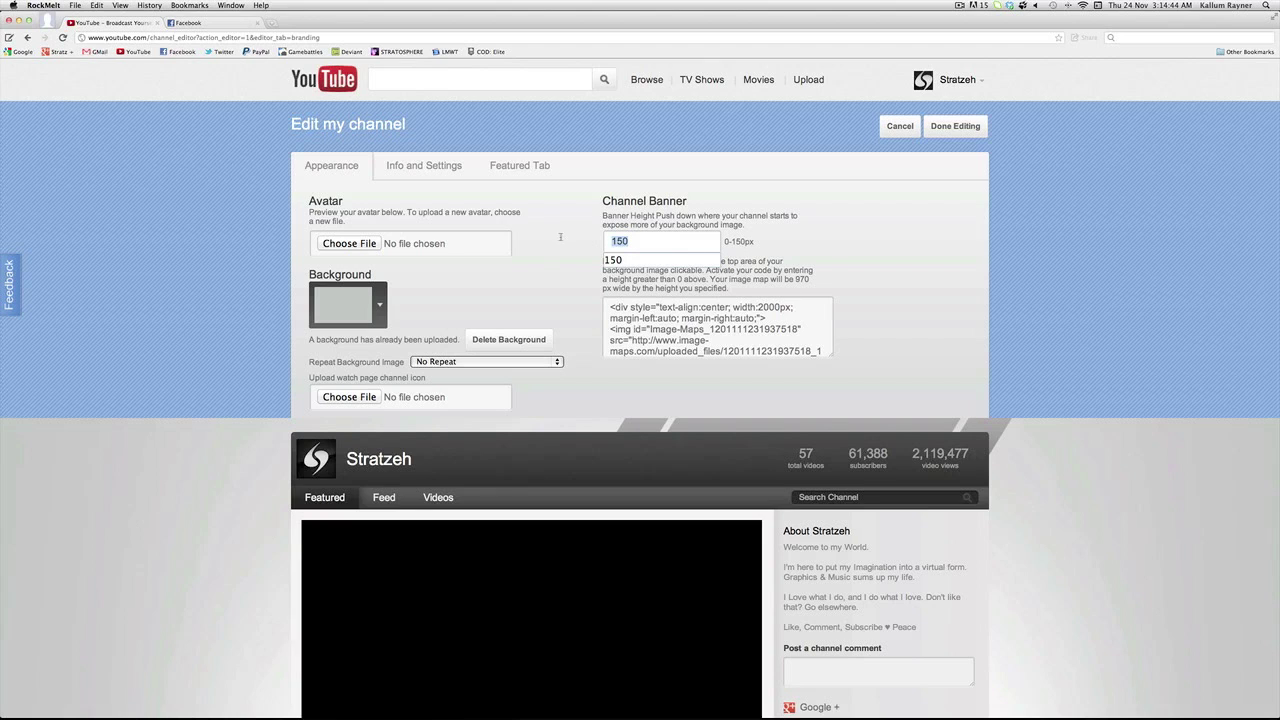
click(650, 245)
click(856, 298)
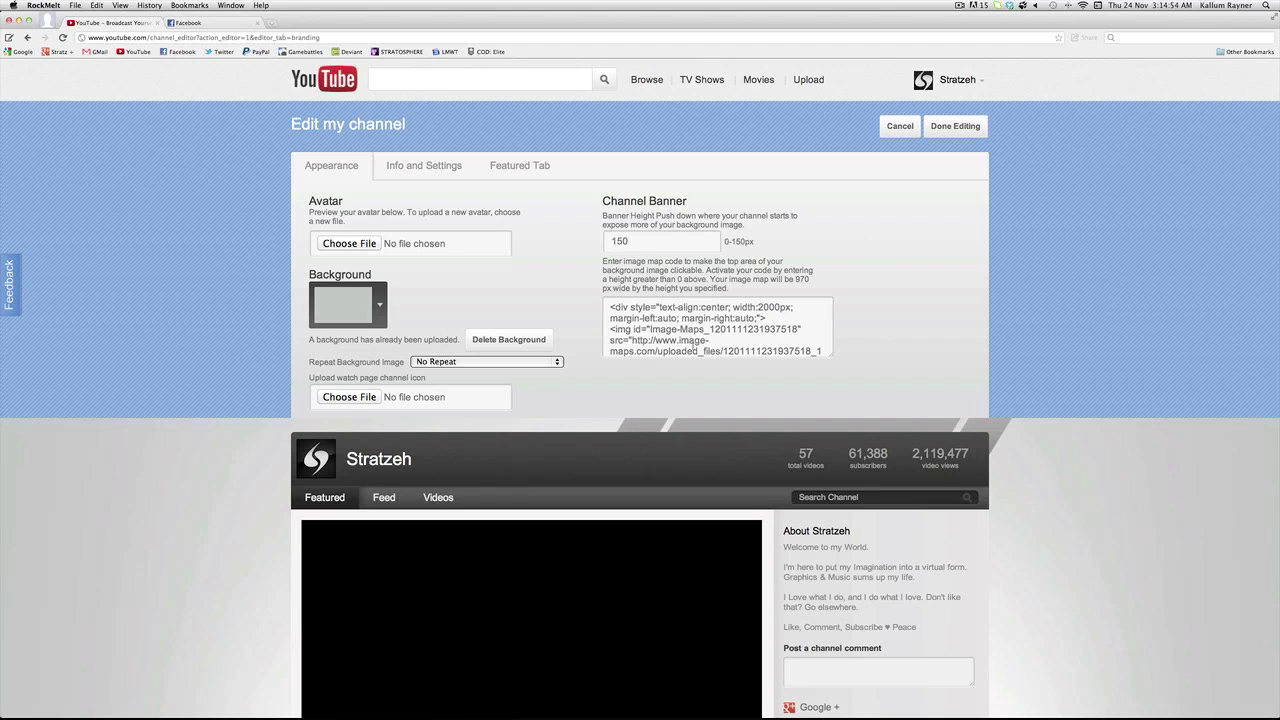
Step: Look through the banner image-map code, then return to the banner height field
click(786, 344)
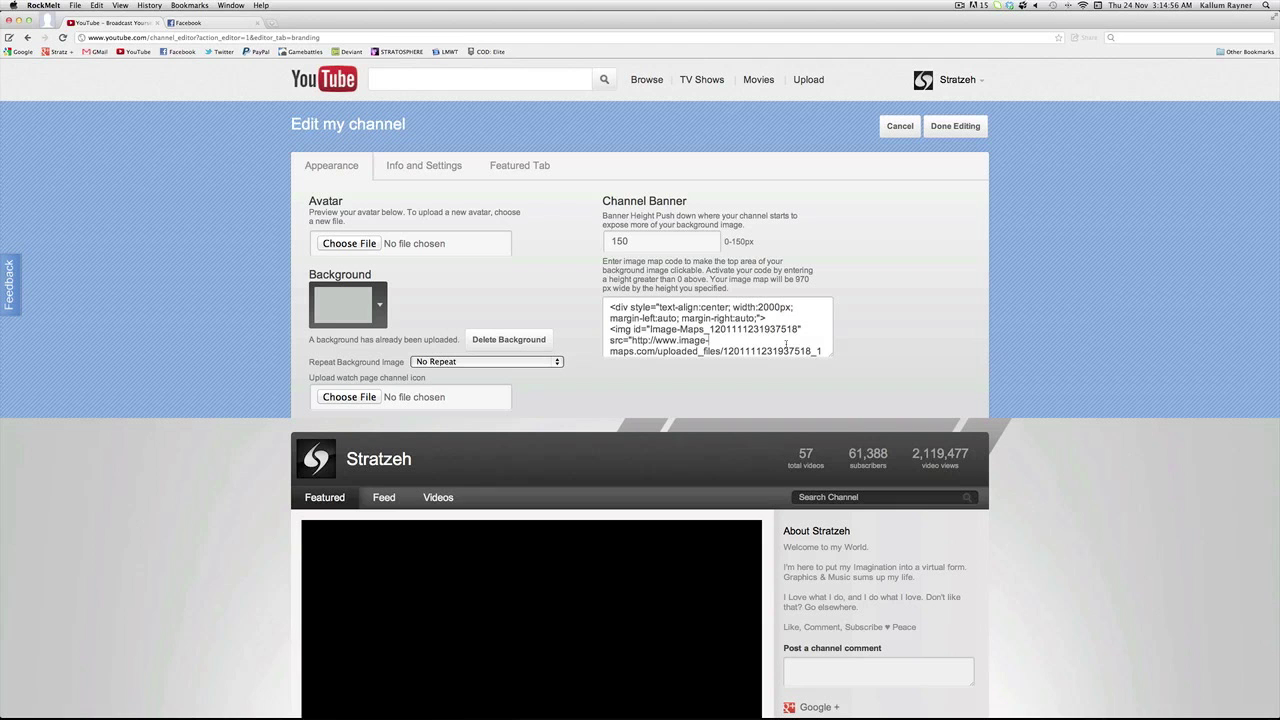
scroll(793, 350, down, 5)
scroll(790, 348, down, 5)
scroll(780, 345, down, 5)
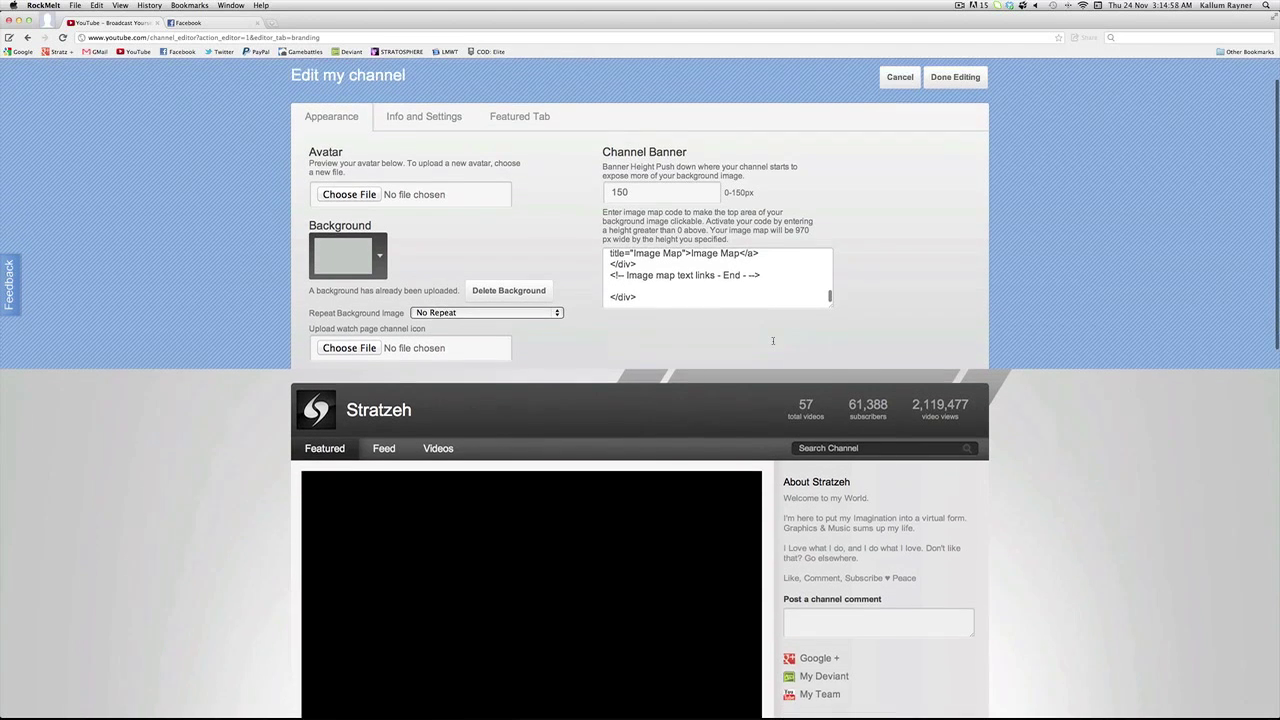
scroll(773, 341, up, 5)
scroll(770, 330, up, 5)
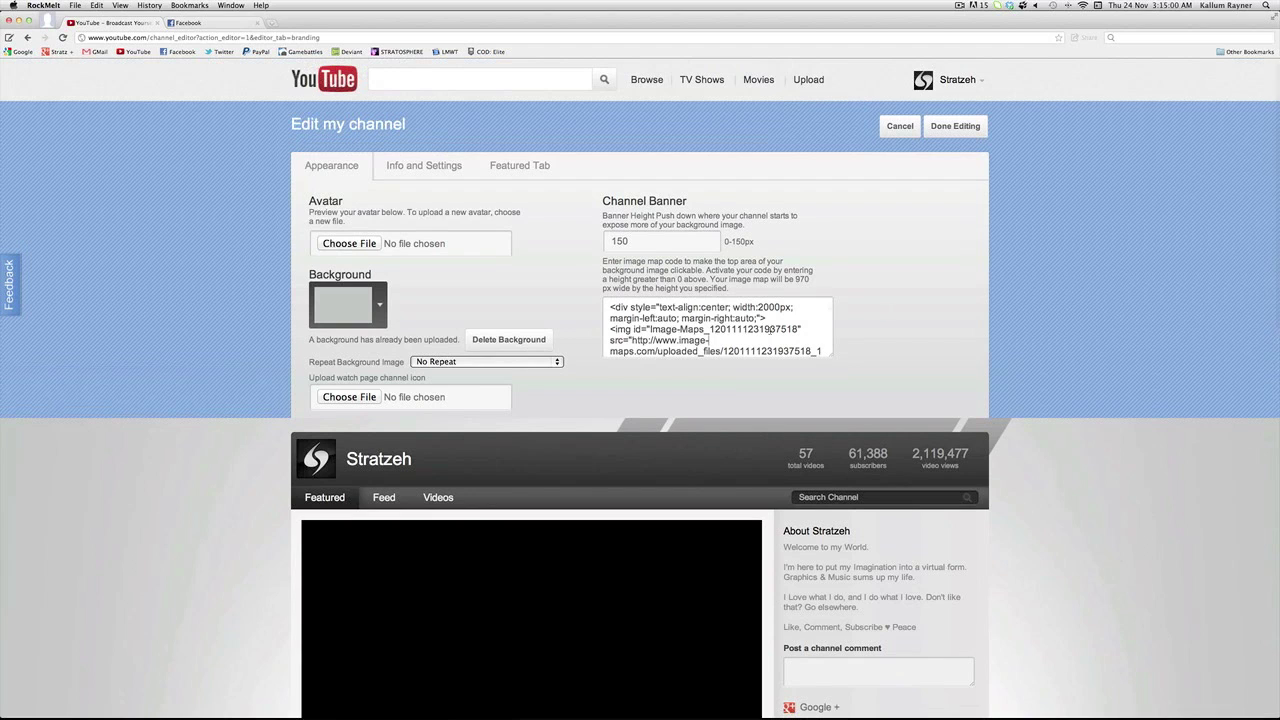
click(649, 238)
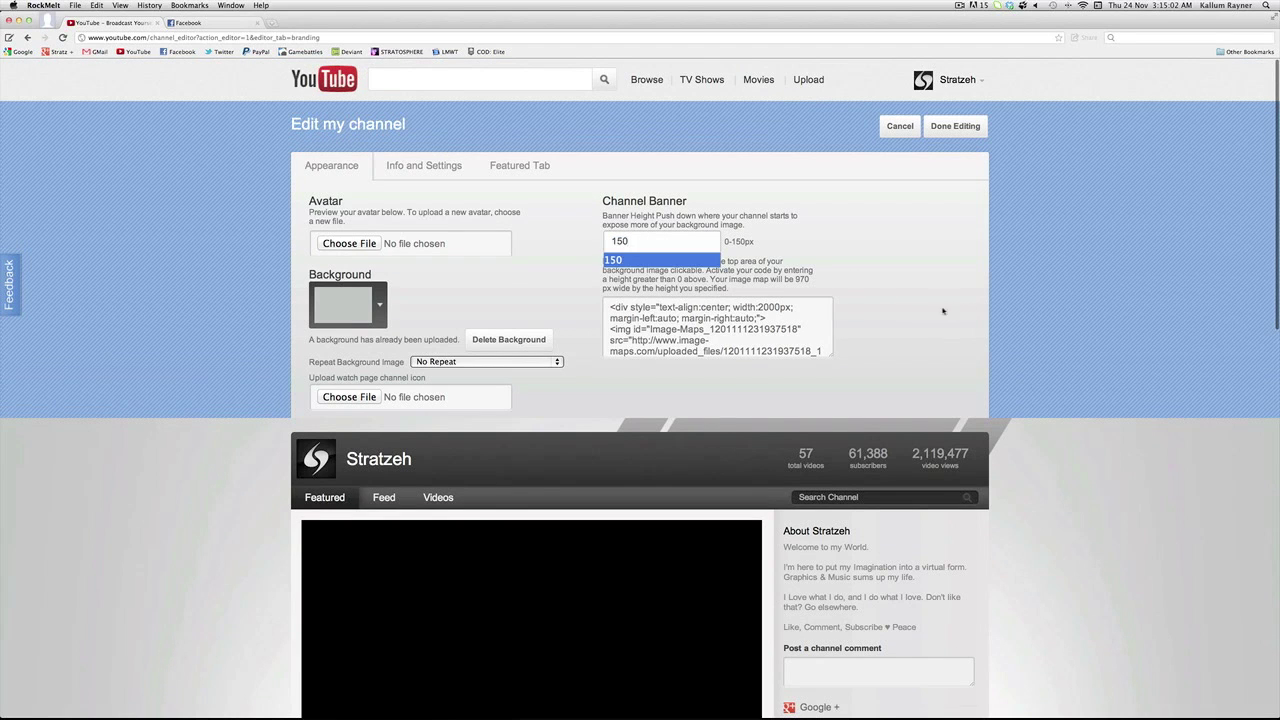
click(816, 327)
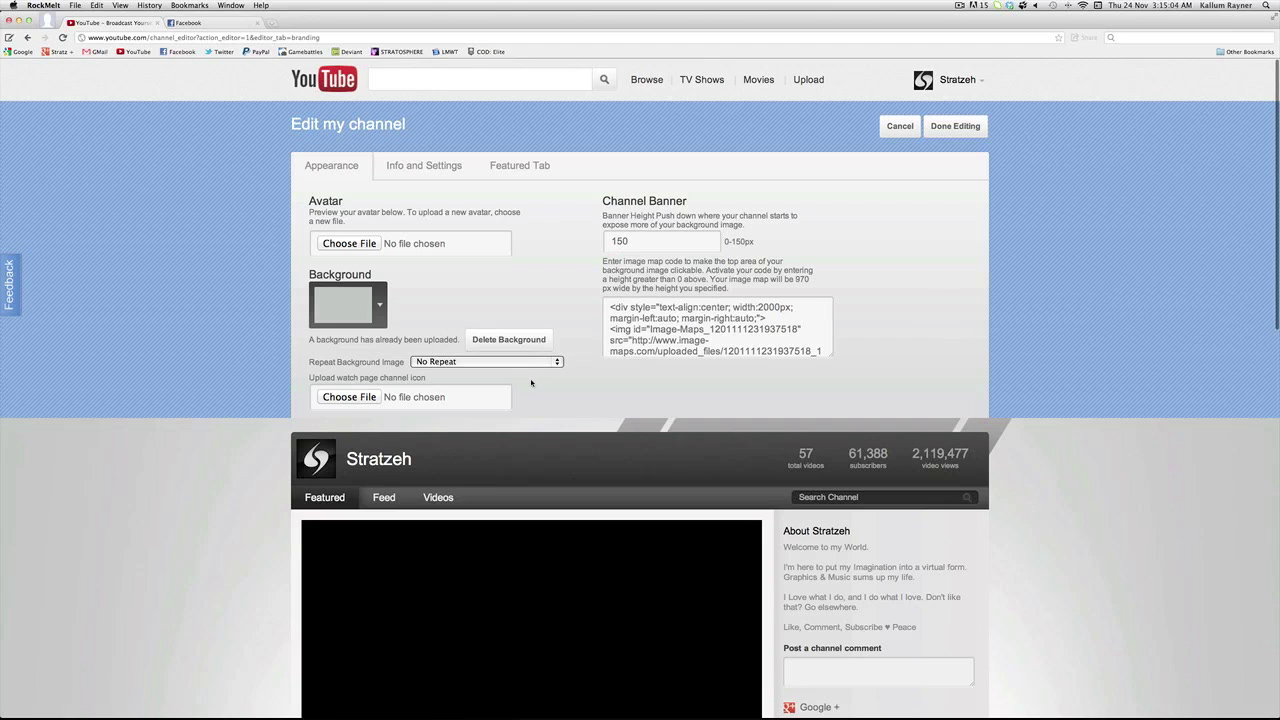
Step: View the channel's Info and Settings fields
click(418, 168)
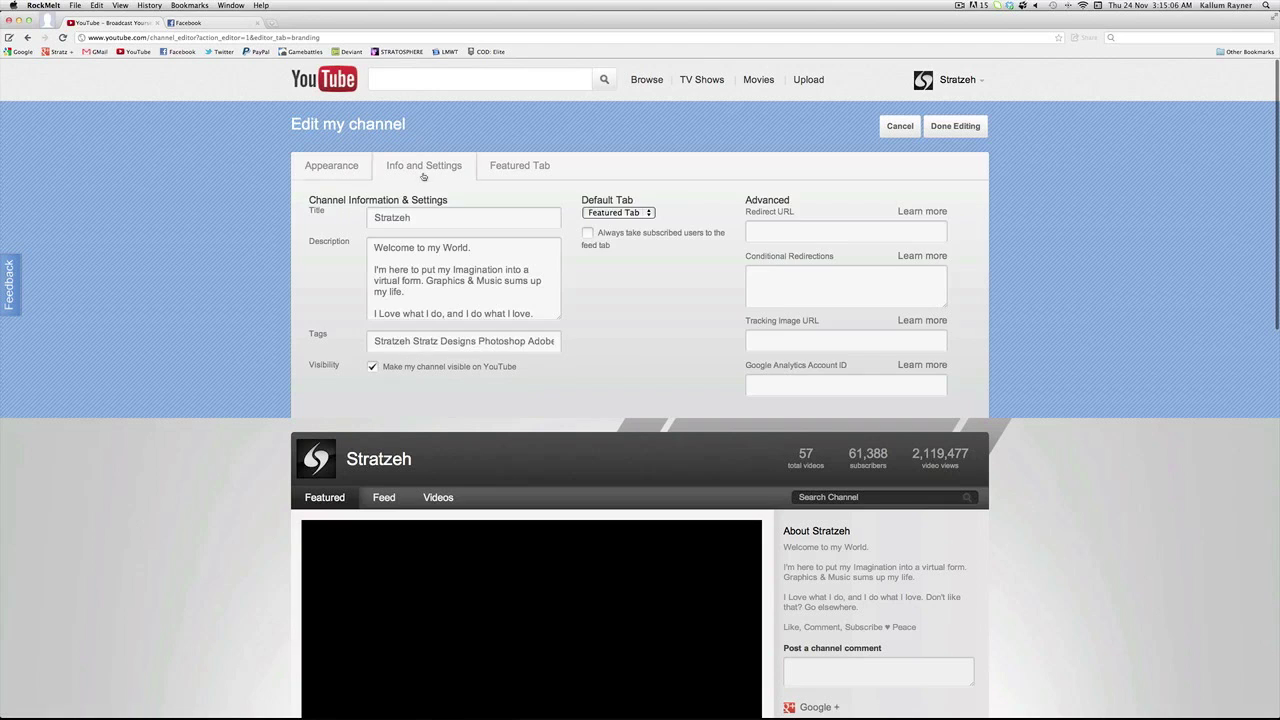
scroll(467, 290, down, 3)
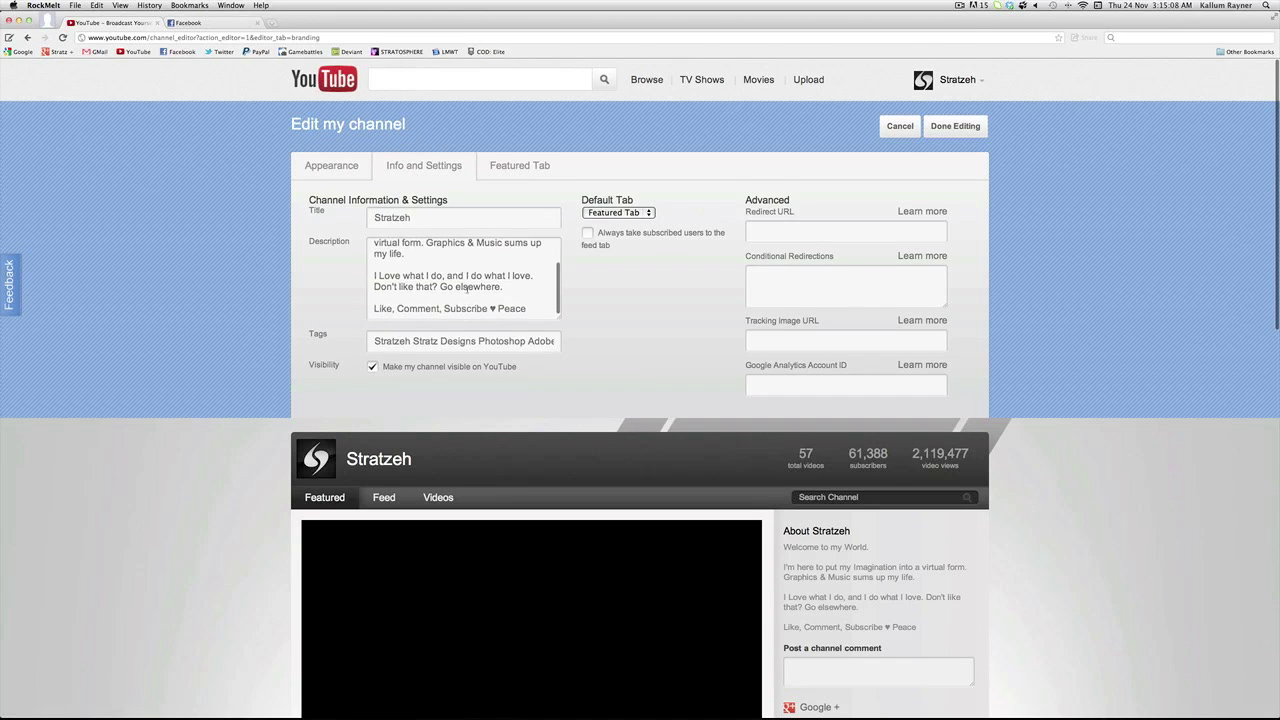
scroll(467, 290, down, 3)
scroll(644, 299, up, 5)
Step: Try the Creator featured tab layout and scroll through its preview
click(508, 168)
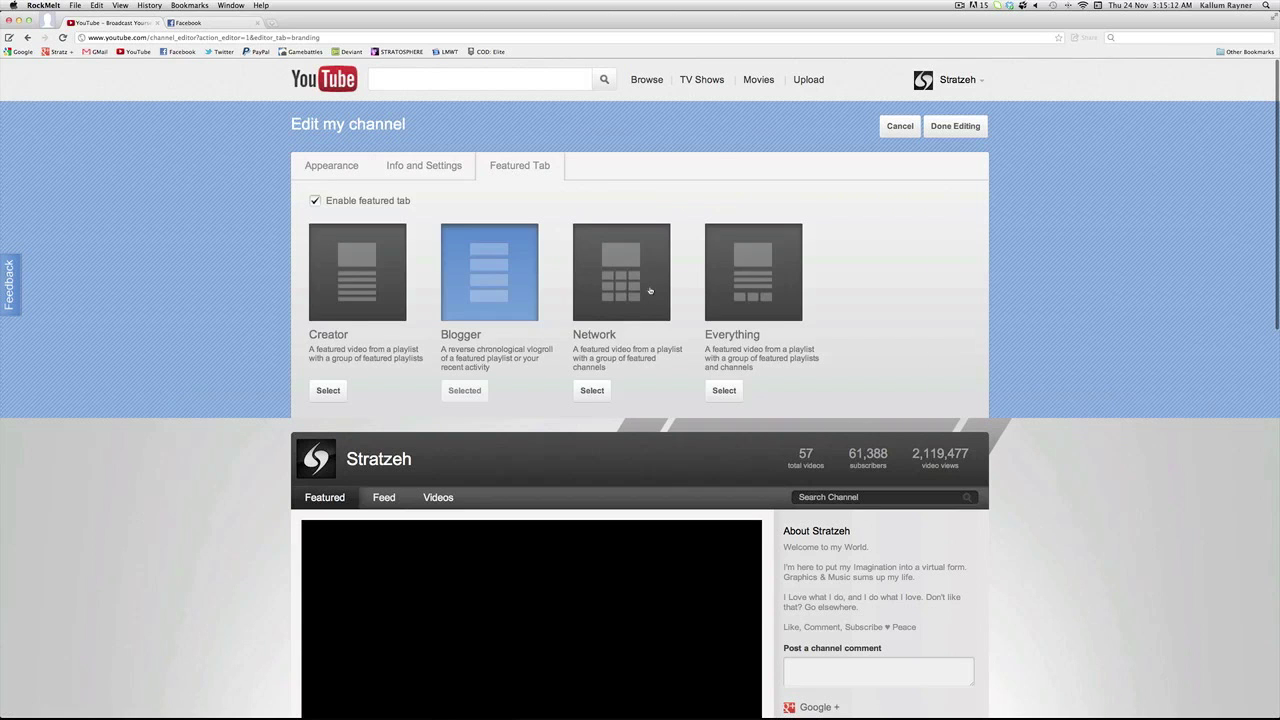
click(380, 283)
scroll(151, 320, down, 3)
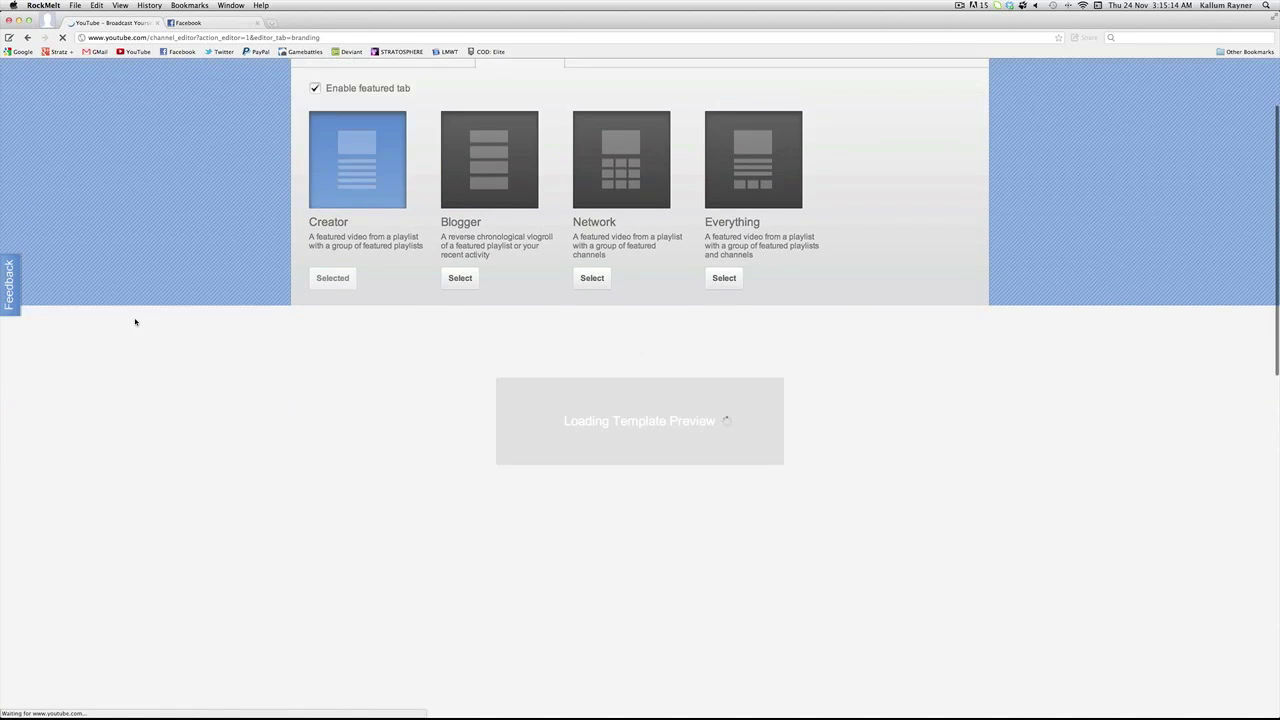
scroll(151, 320, down, 3)
scroll(151, 320, down, 2)
scroll(151, 320, down, 2)
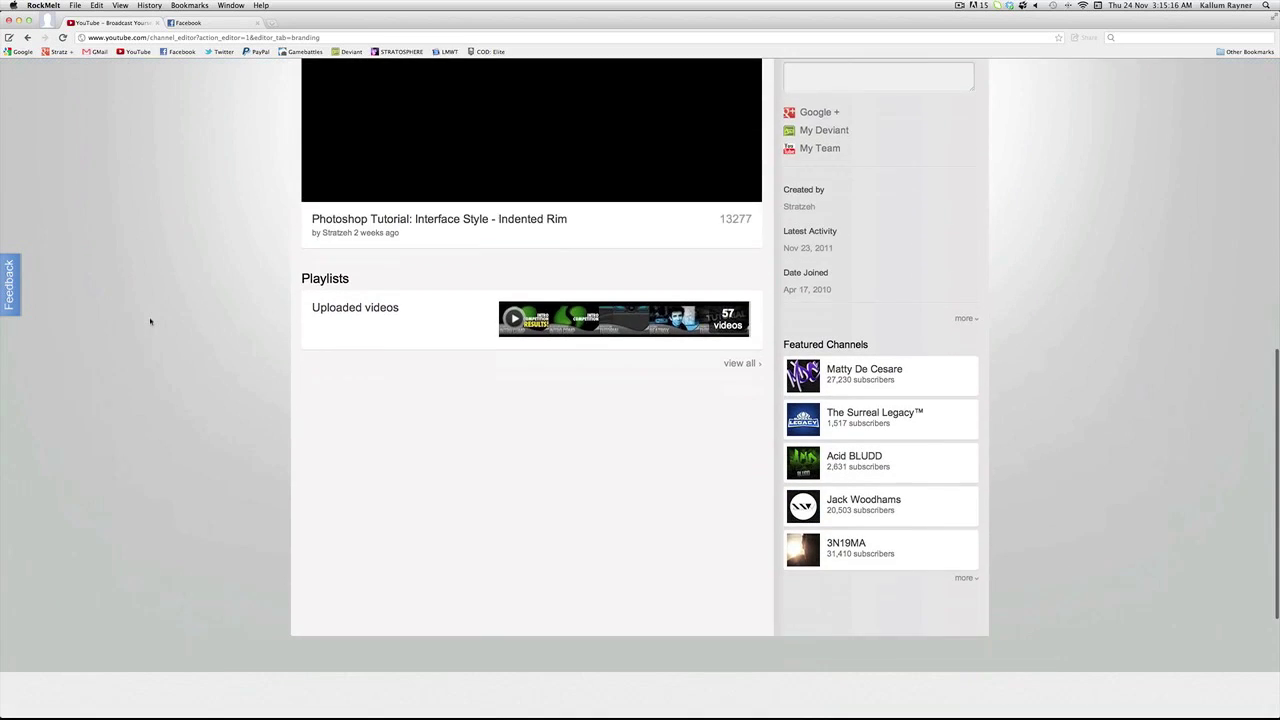
scroll(151, 320, down, 3)
scroll(410, 310, up, 3)
scroll(541, 205, up, 3)
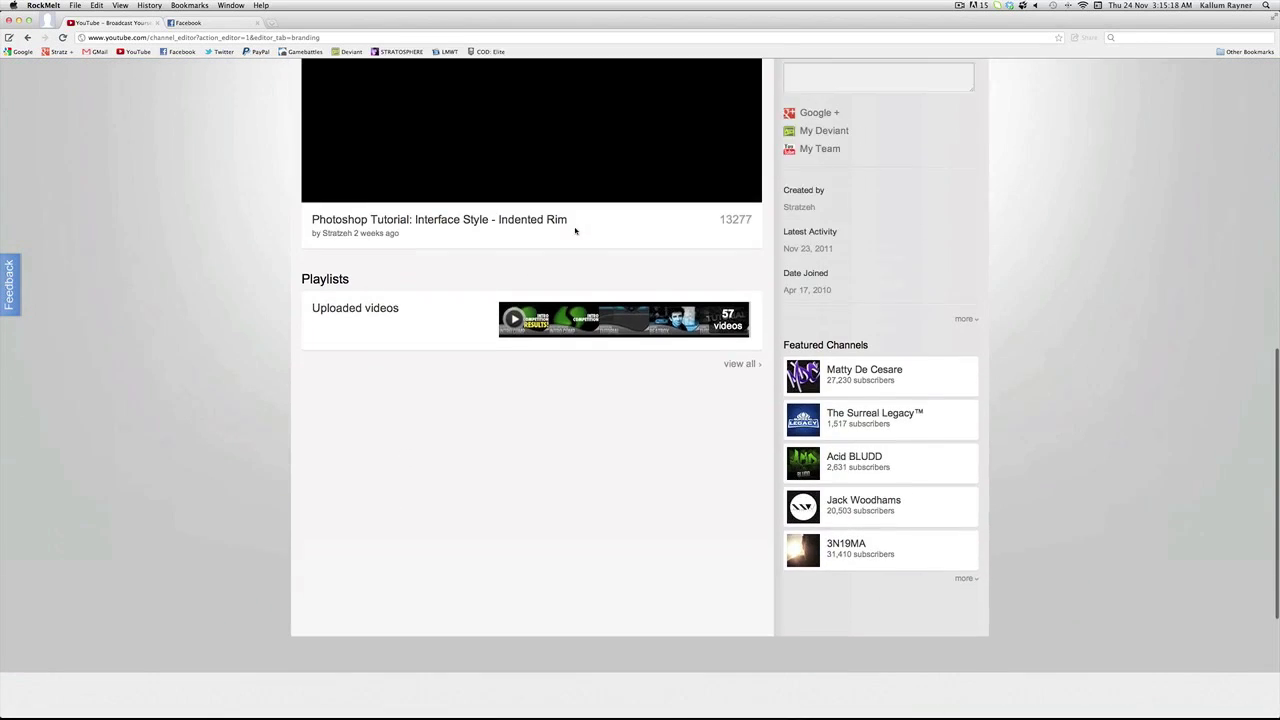
scroll(541, 220, up, 10)
Step: Select the Network featured tab layout and scroll its featured-channels grid
click(645, 290)
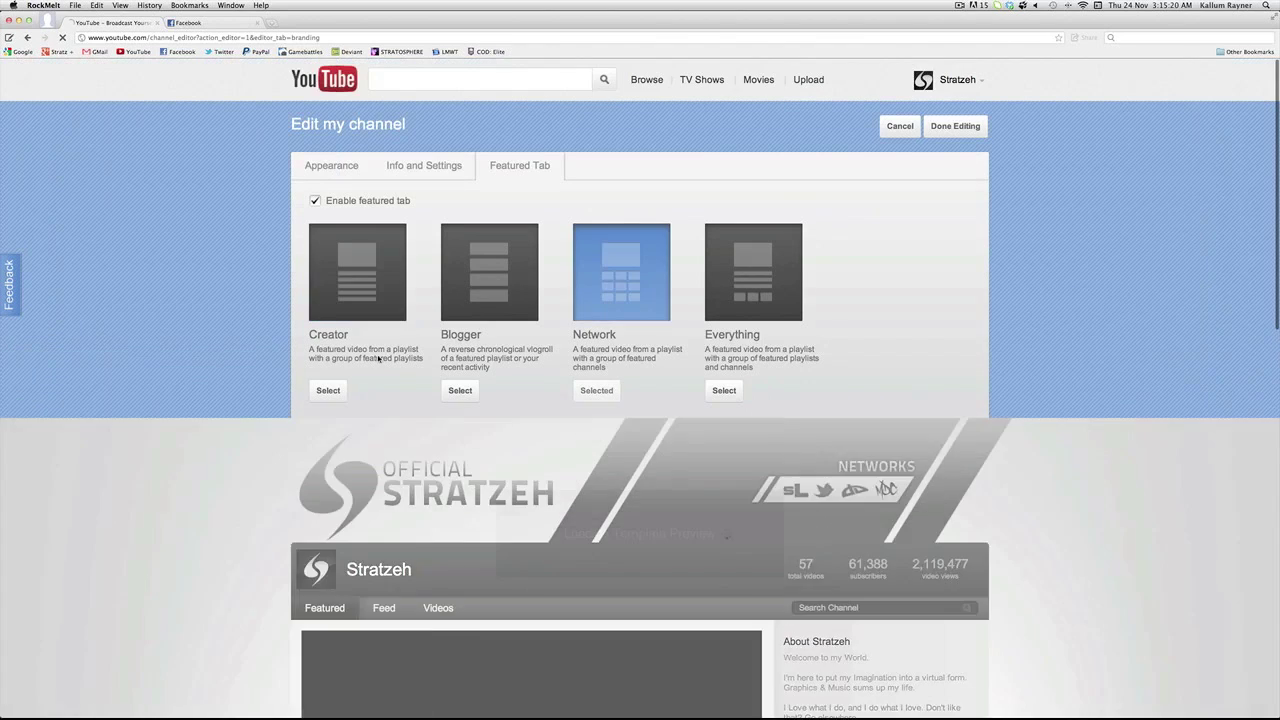
scroll(280, 349, down, 5)
scroll(280, 347, down, 2)
scroll(280, 347, down, 3)
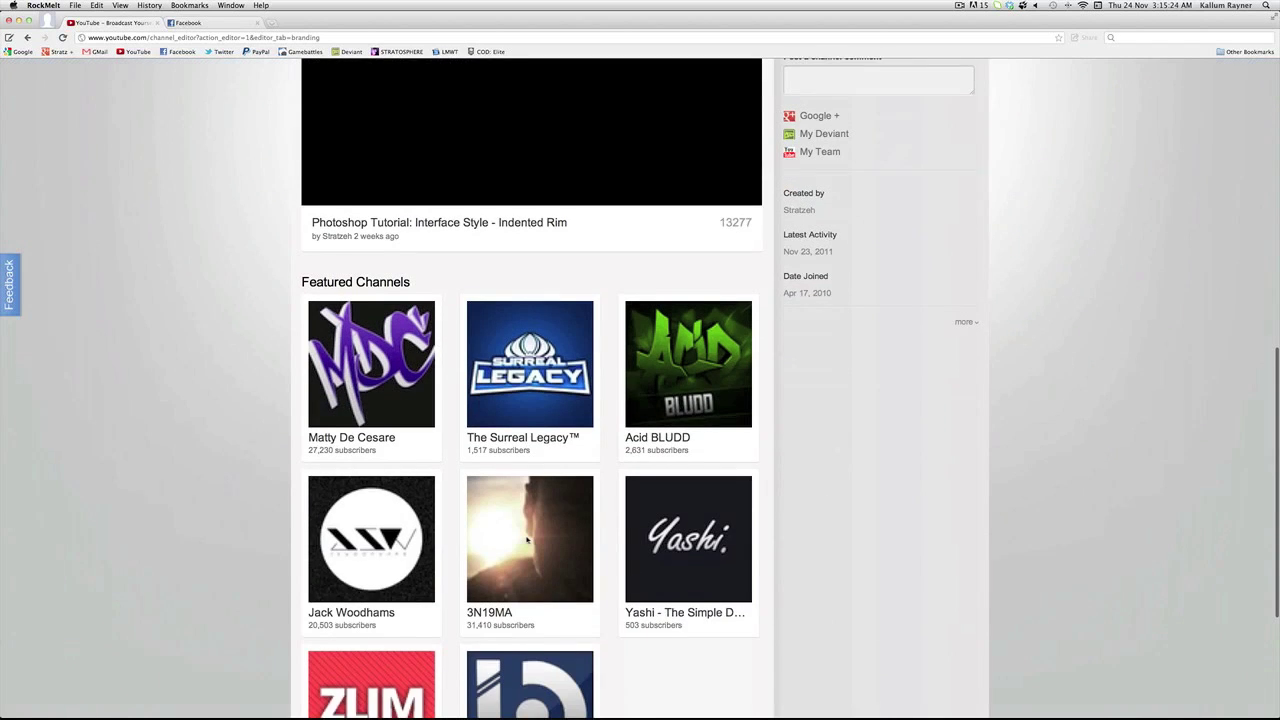
scroll(534, 466, up, 2)
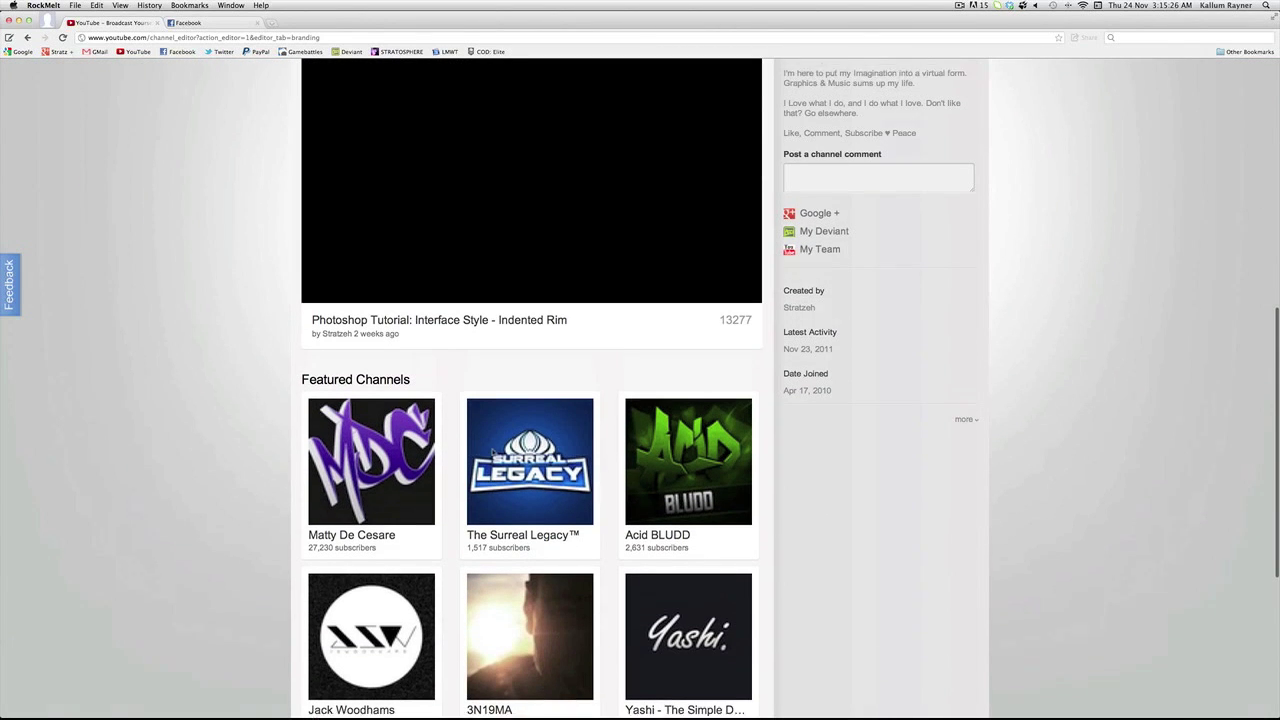
scroll(571, 440, up, 2)
scroll(600, 430, up, 4)
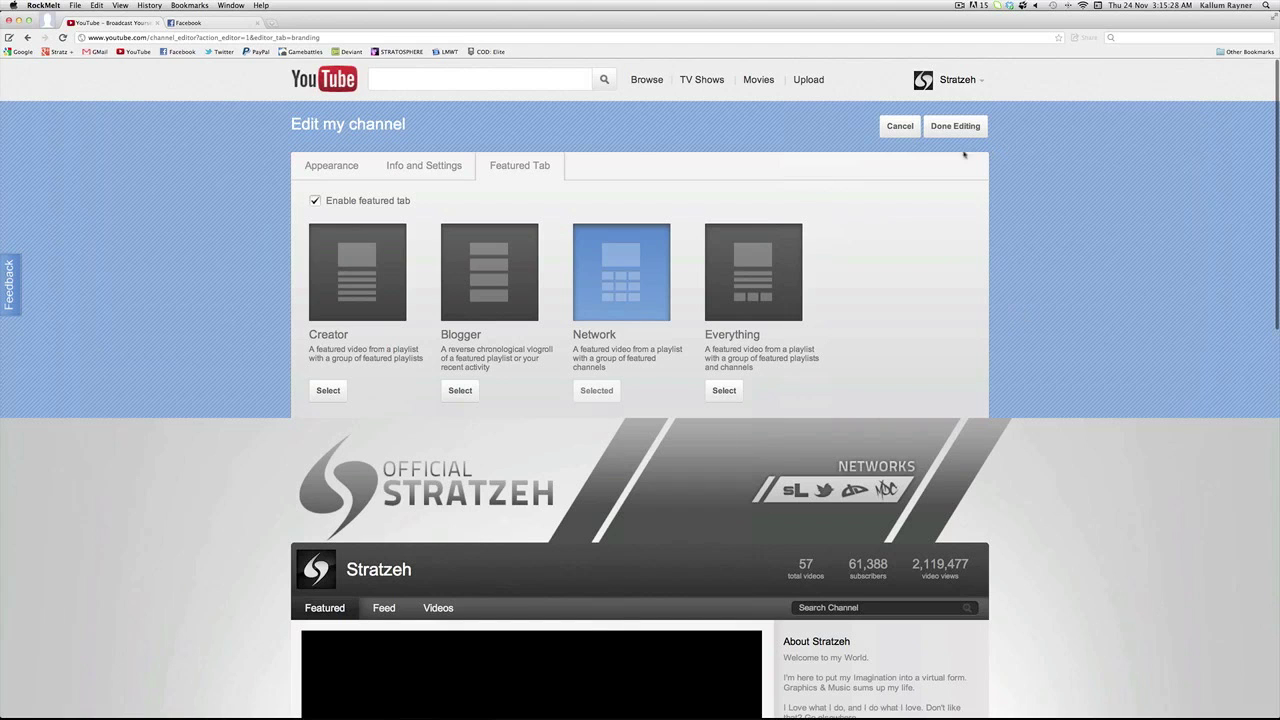
Step: Cancel the channel edits, pause the featured video, and scroll the Stratzeh channel page
click(900, 127)
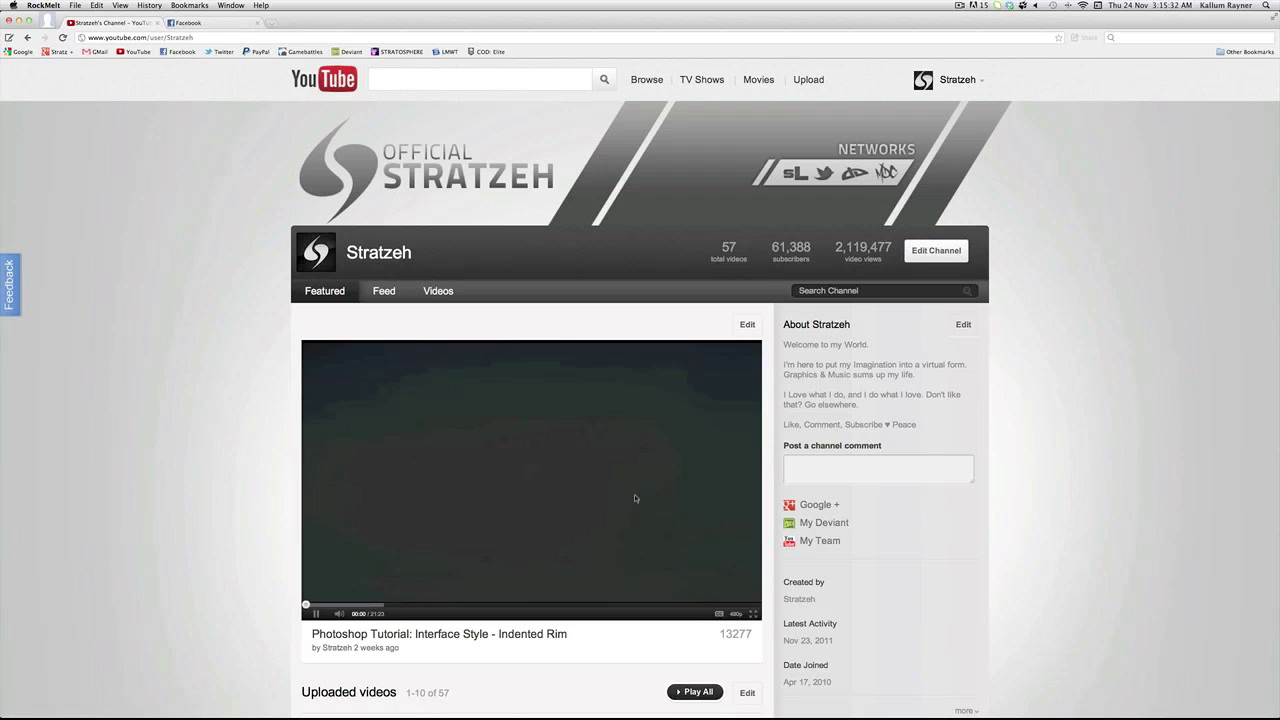
click(634, 497)
scroll(1043, 480, down, 5)
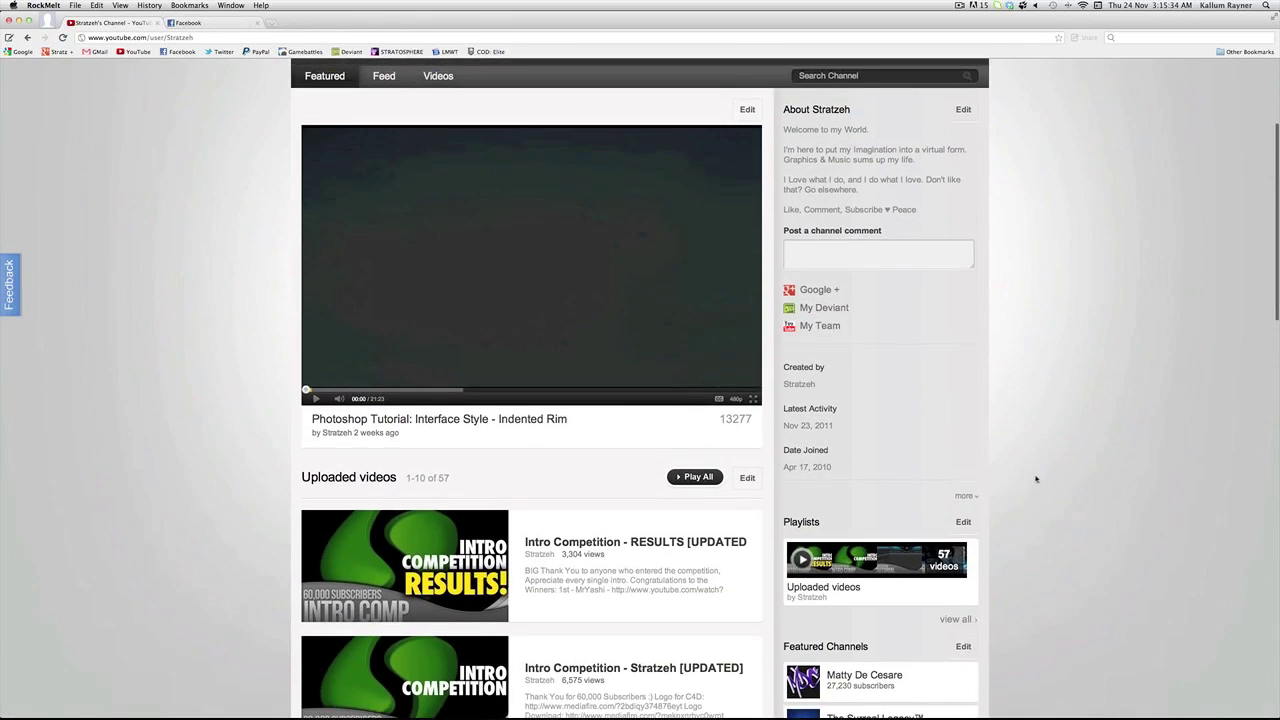
scroll(1118, 343, down, 4)
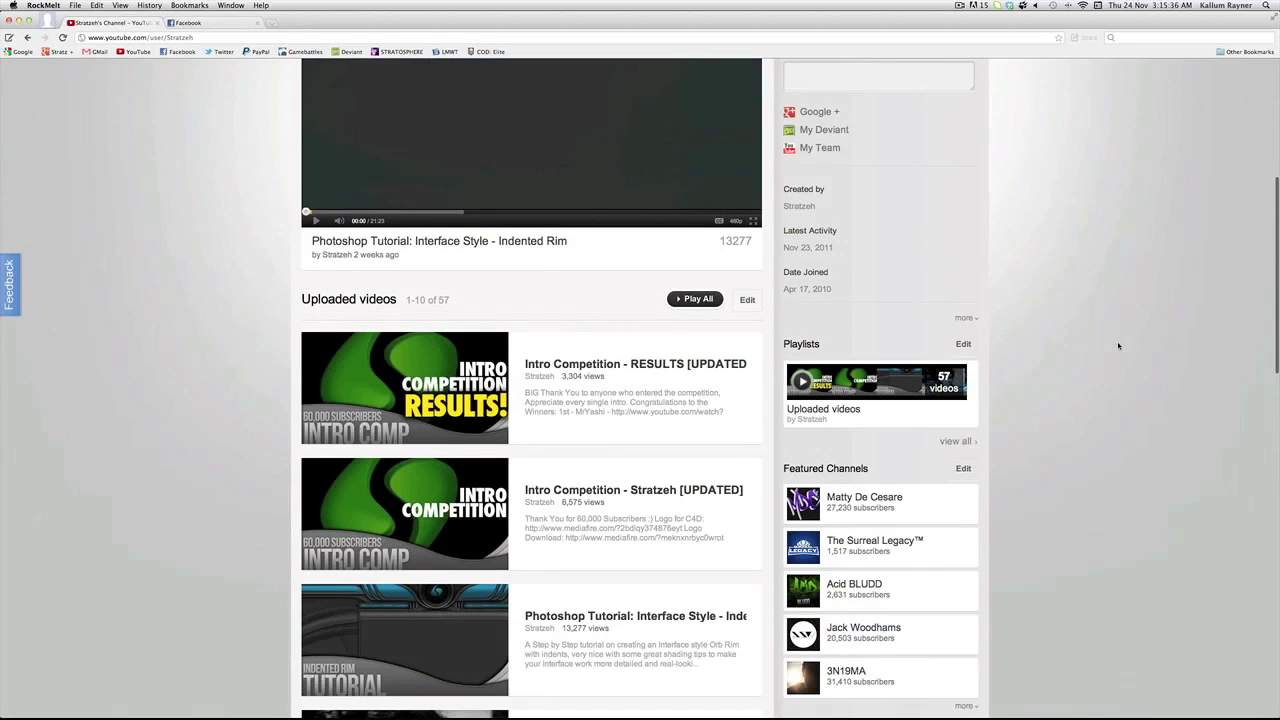
scroll(1059, 397, down, 2)
scroll(925, 407, down, 8)
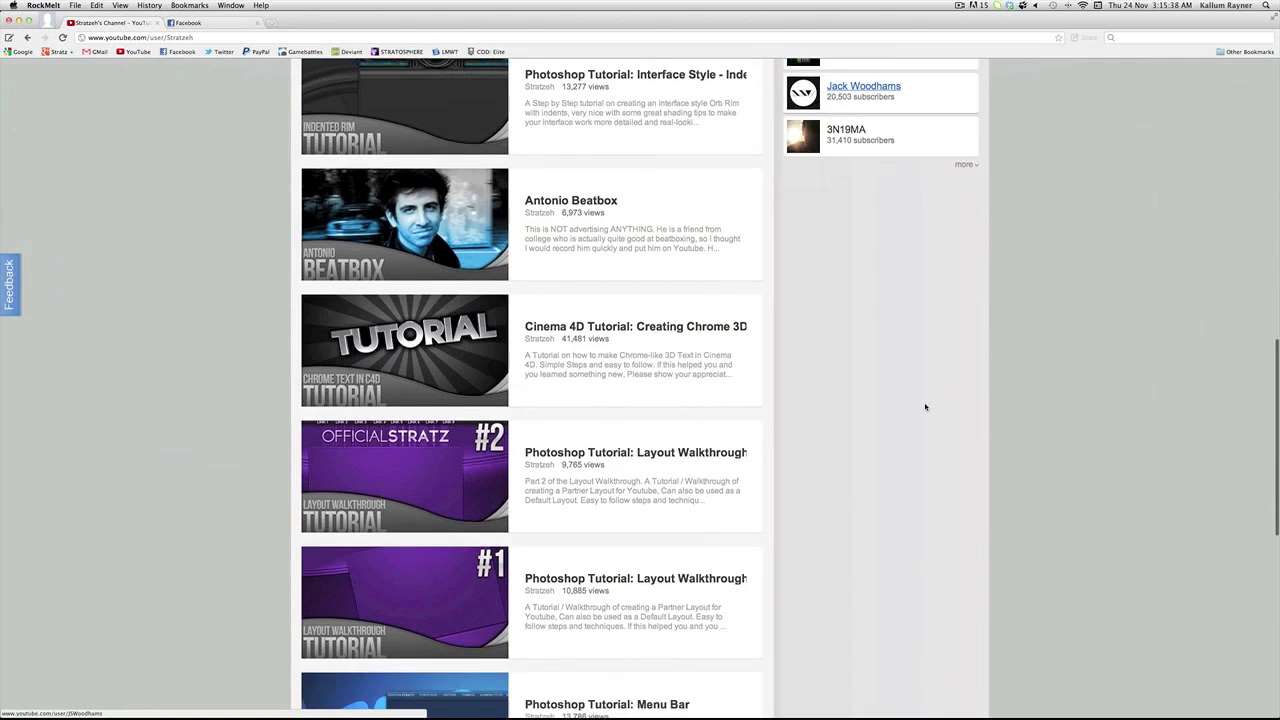
scroll(925, 407, up, 10)
scroll(925, 407, up, 8)
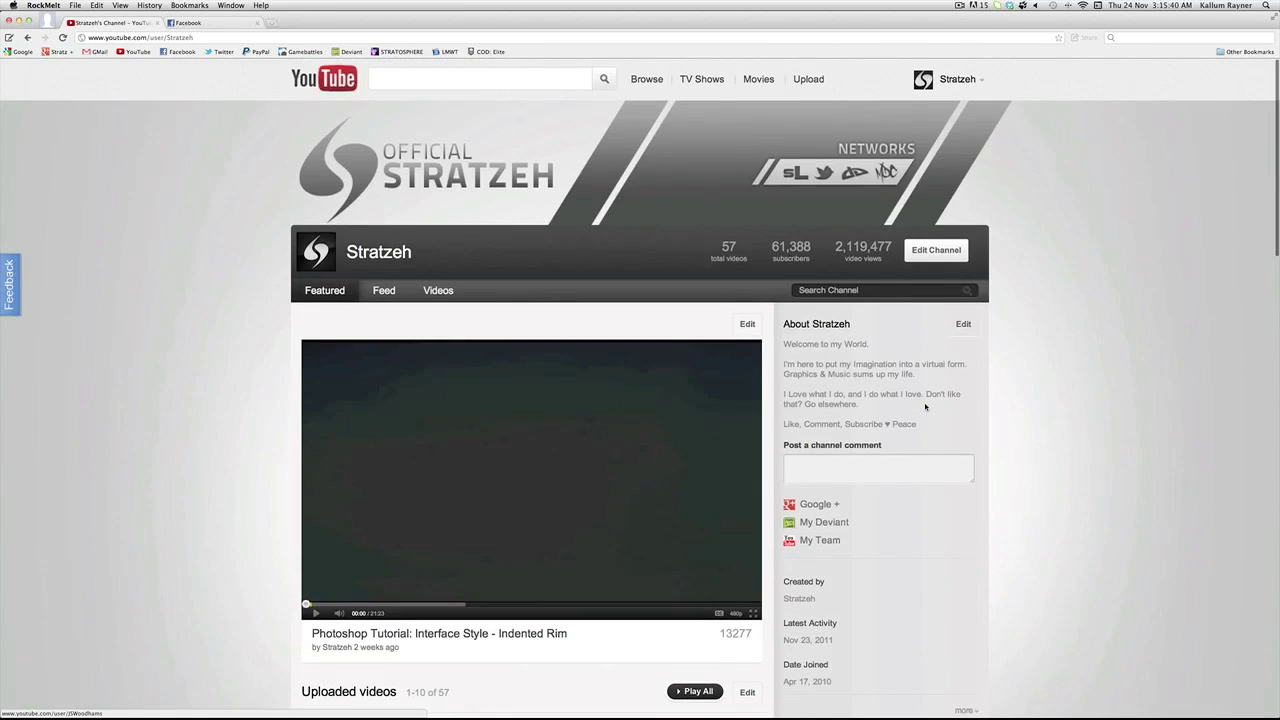
scroll(925, 407, down, 2)
scroll(923, 418, down, 2)
scroll(921, 429, down, 3)
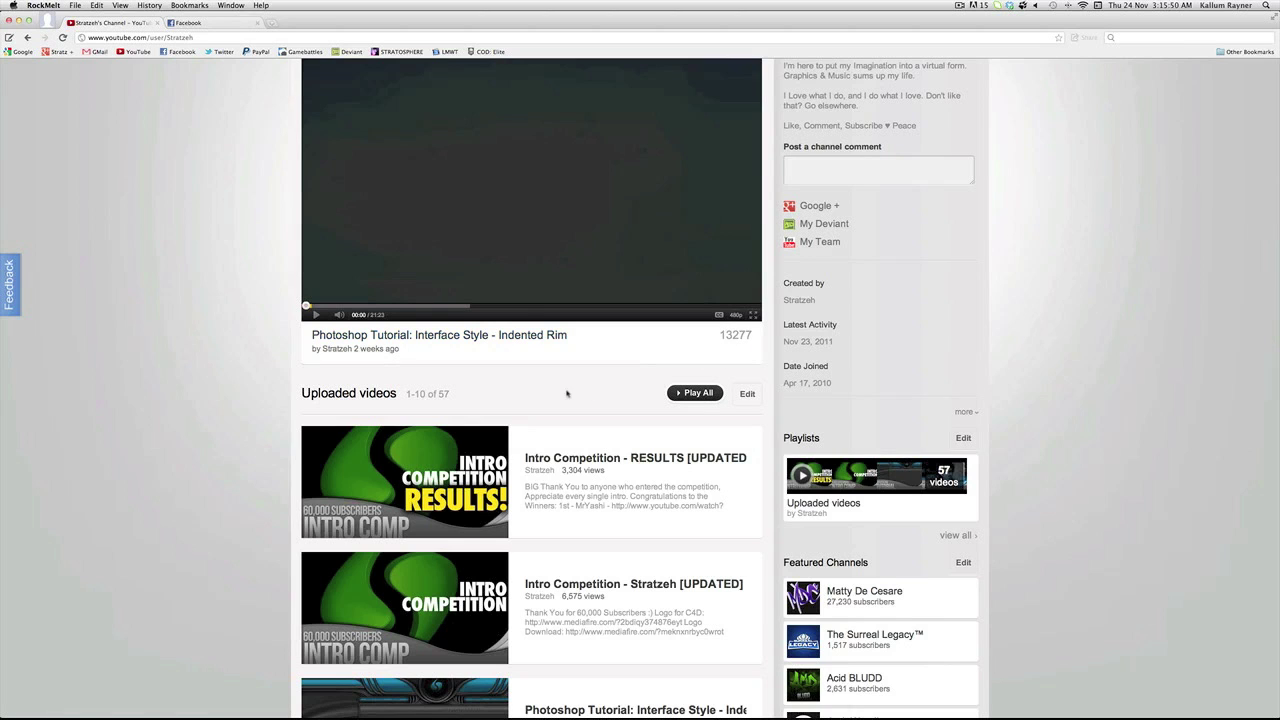
scroll(1026, 432, up, 5)
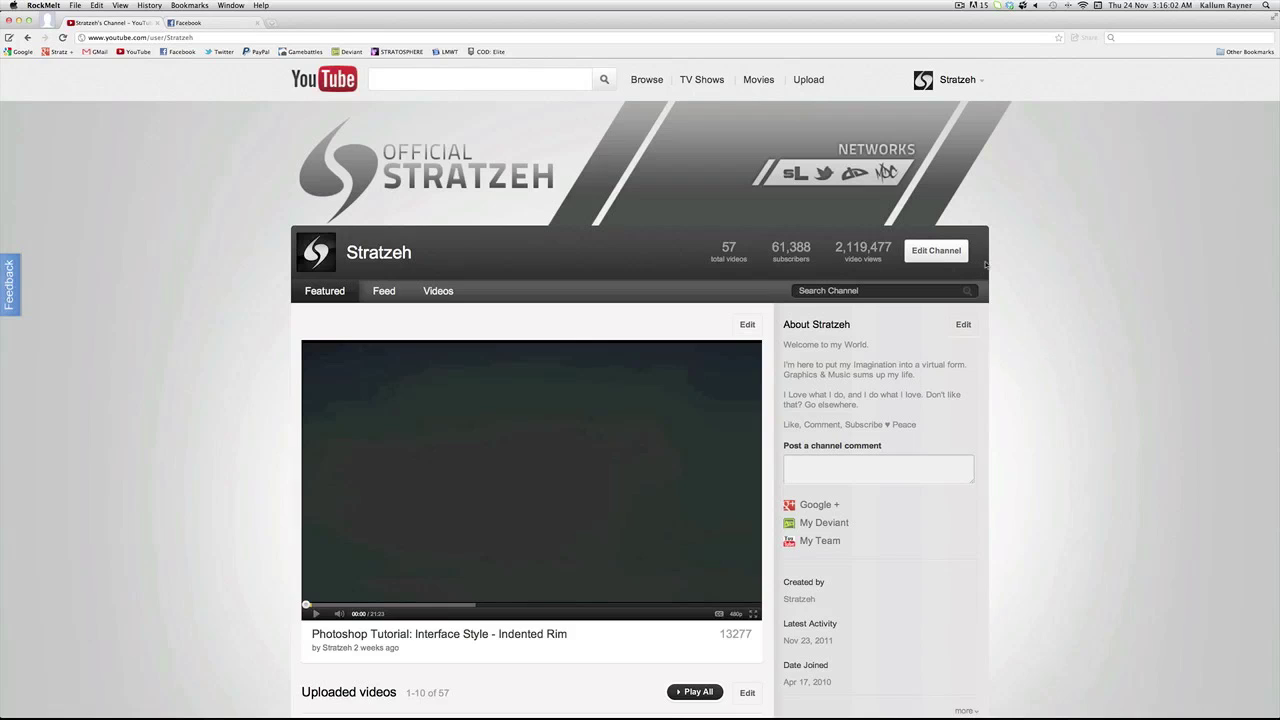
scroll(1000, 320, down, 5)
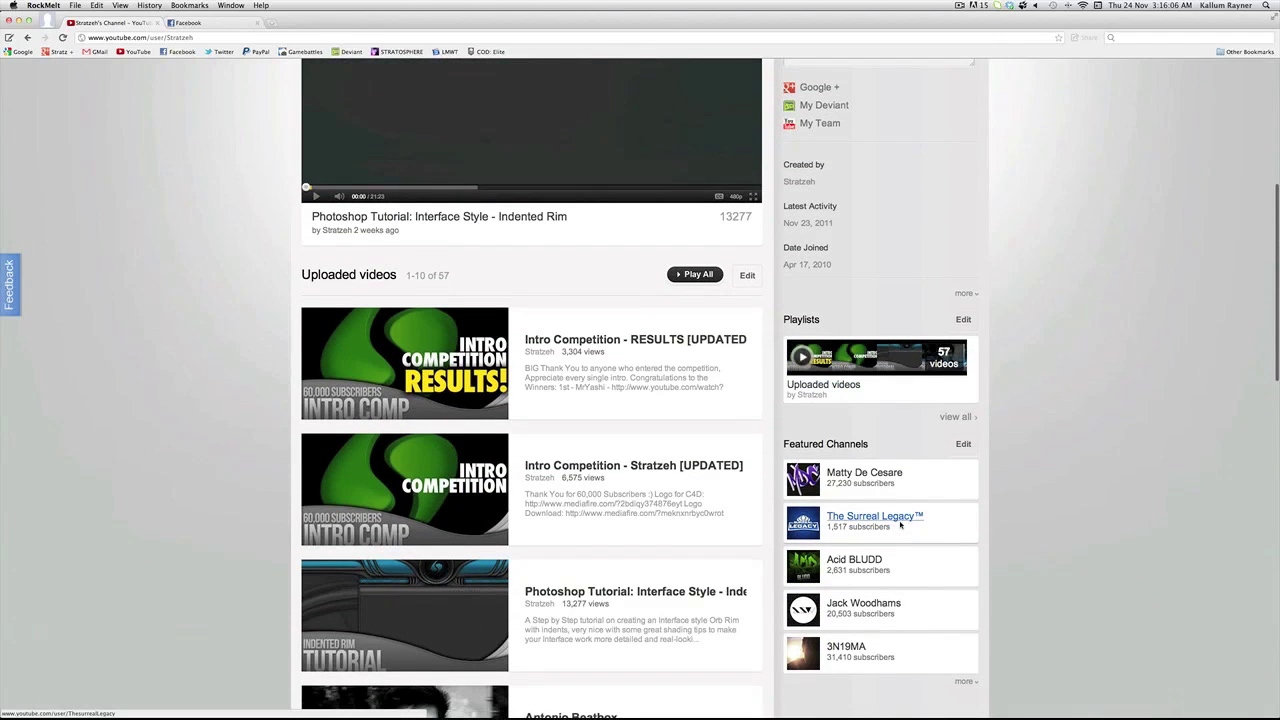
Step: Open The Surreal Legacy™ channel from the Featured Channels list
click(900, 526)
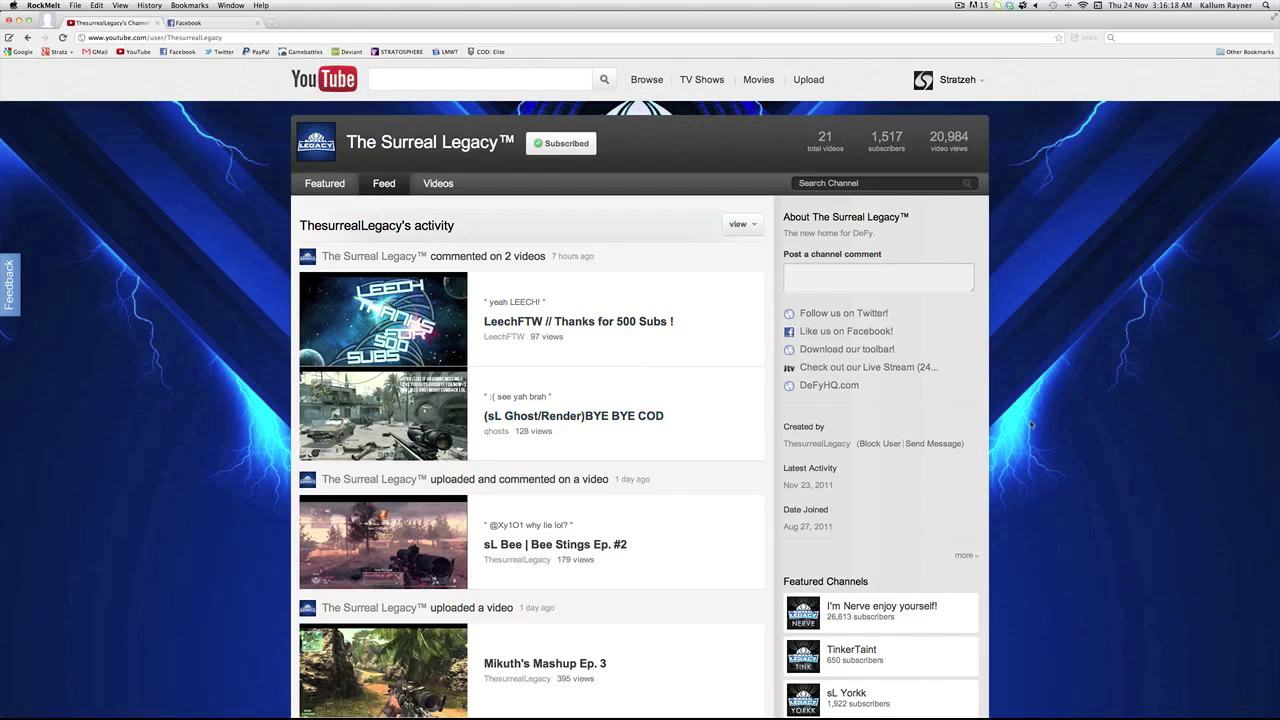
scroll(1029, 424, down, 5)
scroll(1029, 424, down, 5)
scroll(371, 200, up, 10)
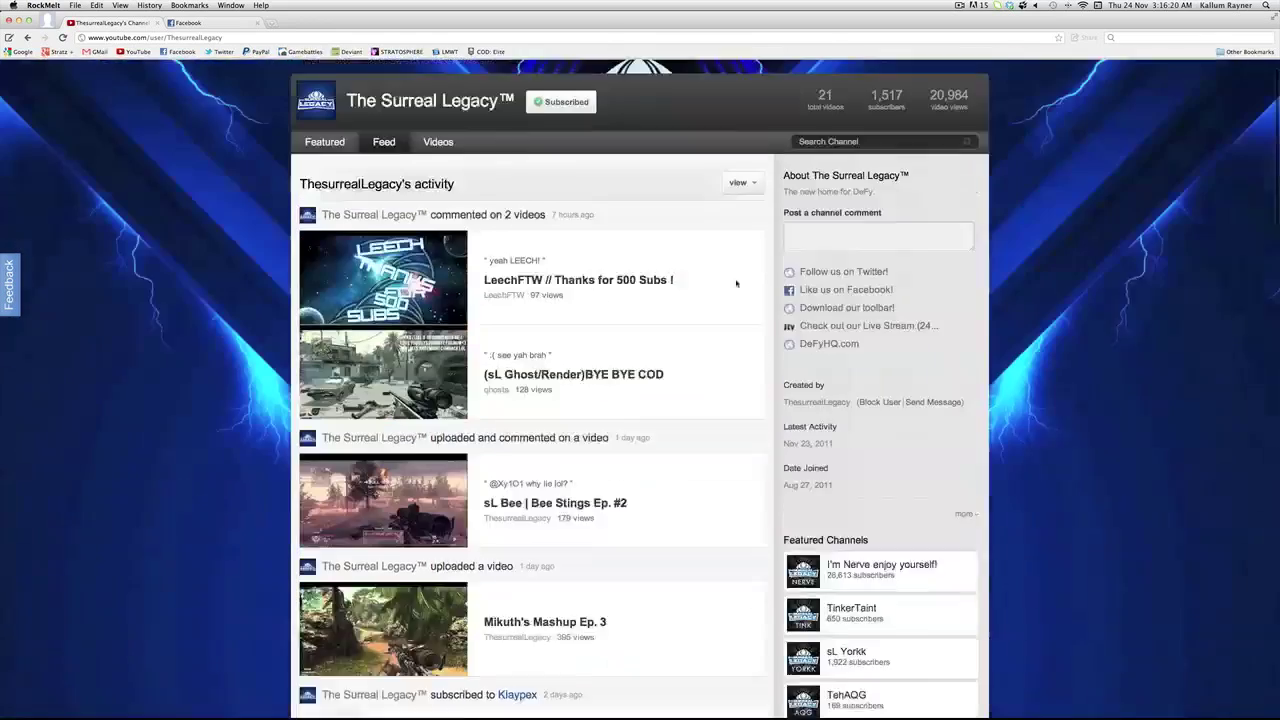
Step: Browse the channel's featured videos, then return to the YouTube home page
click(324, 183)
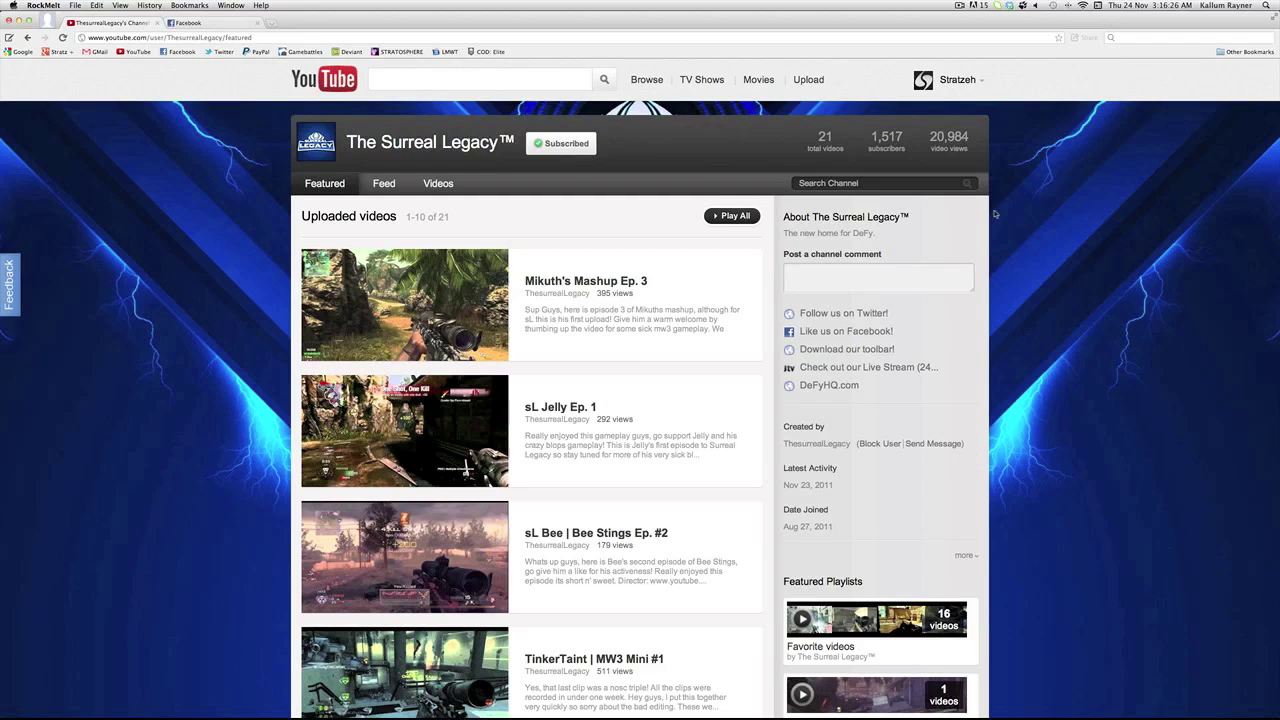
scroll(1110, 260, down, 1)
scroll(1080, 271, up, 1)
scroll(1146, 290, down, 8)
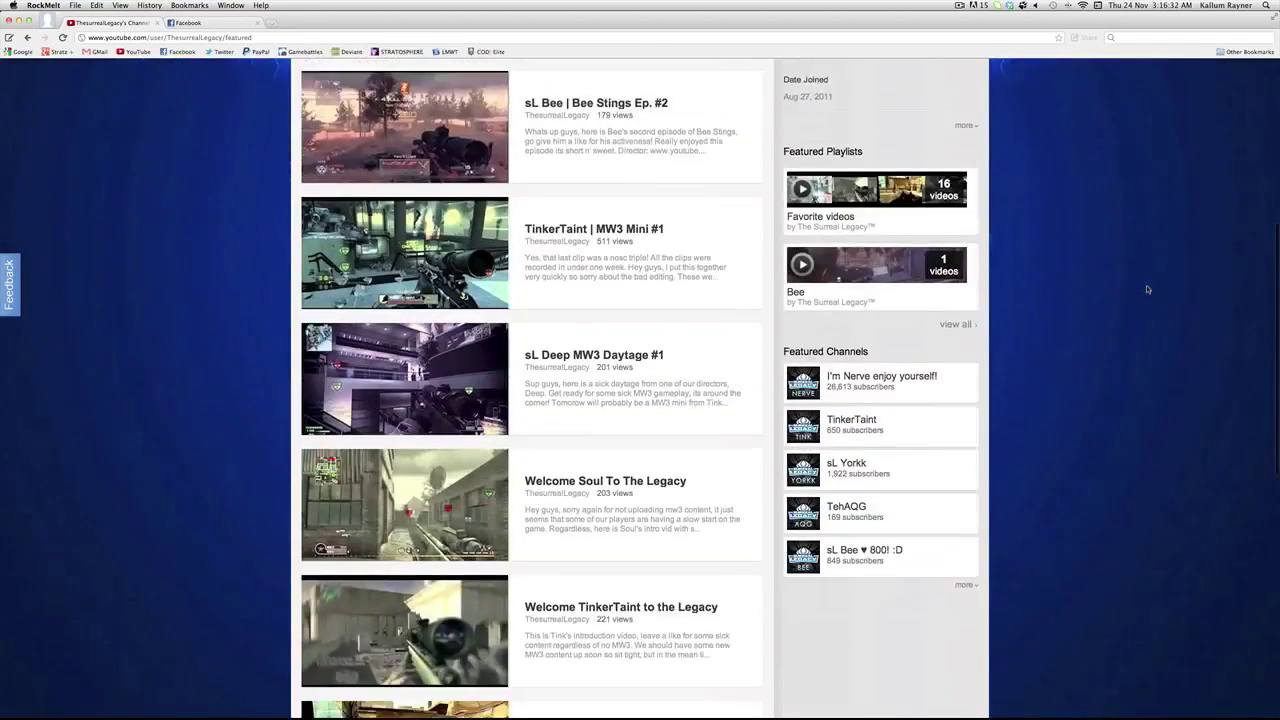
scroll(1146, 290, down, 6)
scroll(1147, 289, up, 3)
scroll(1147, 289, up, 11)
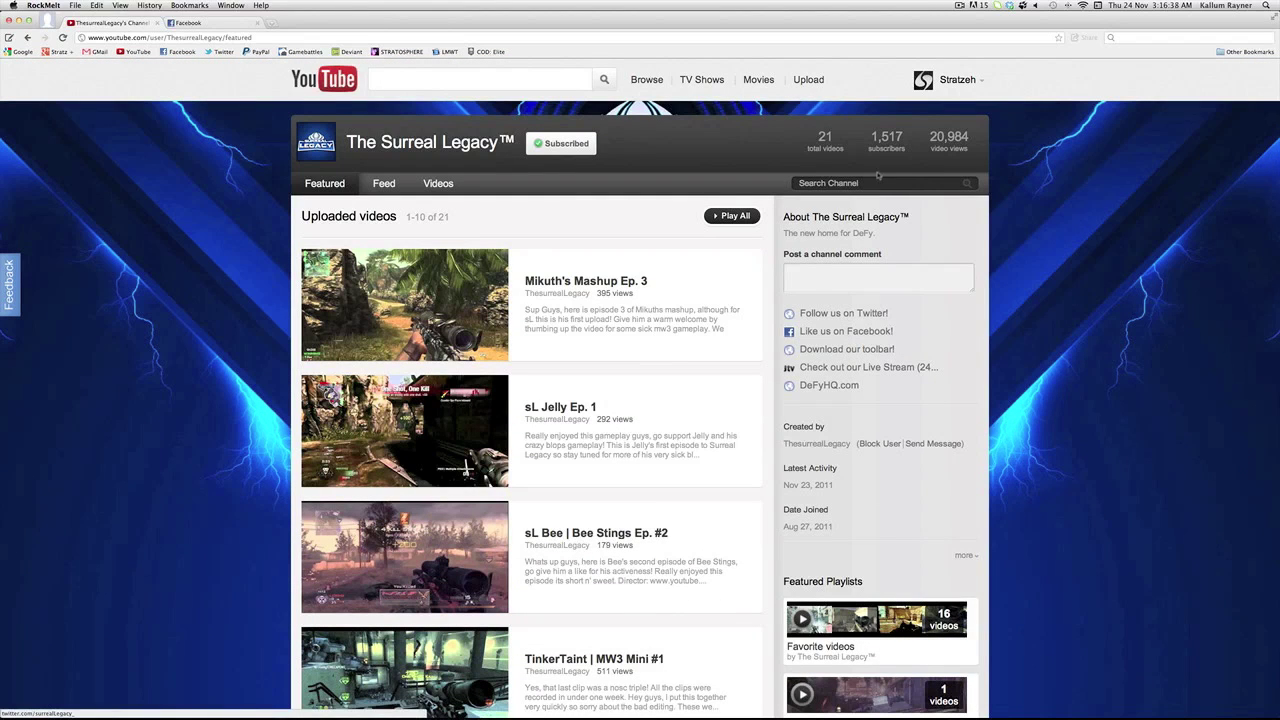
click(347, 86)
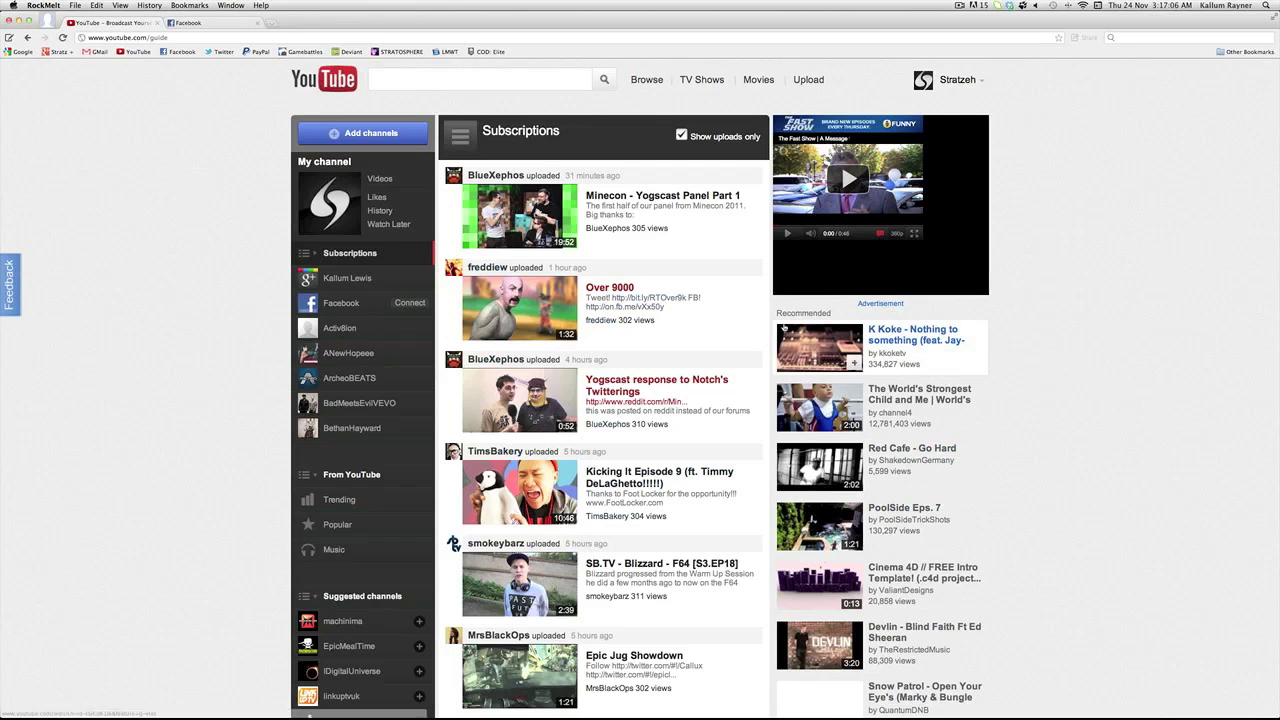
right_click(177, 368)
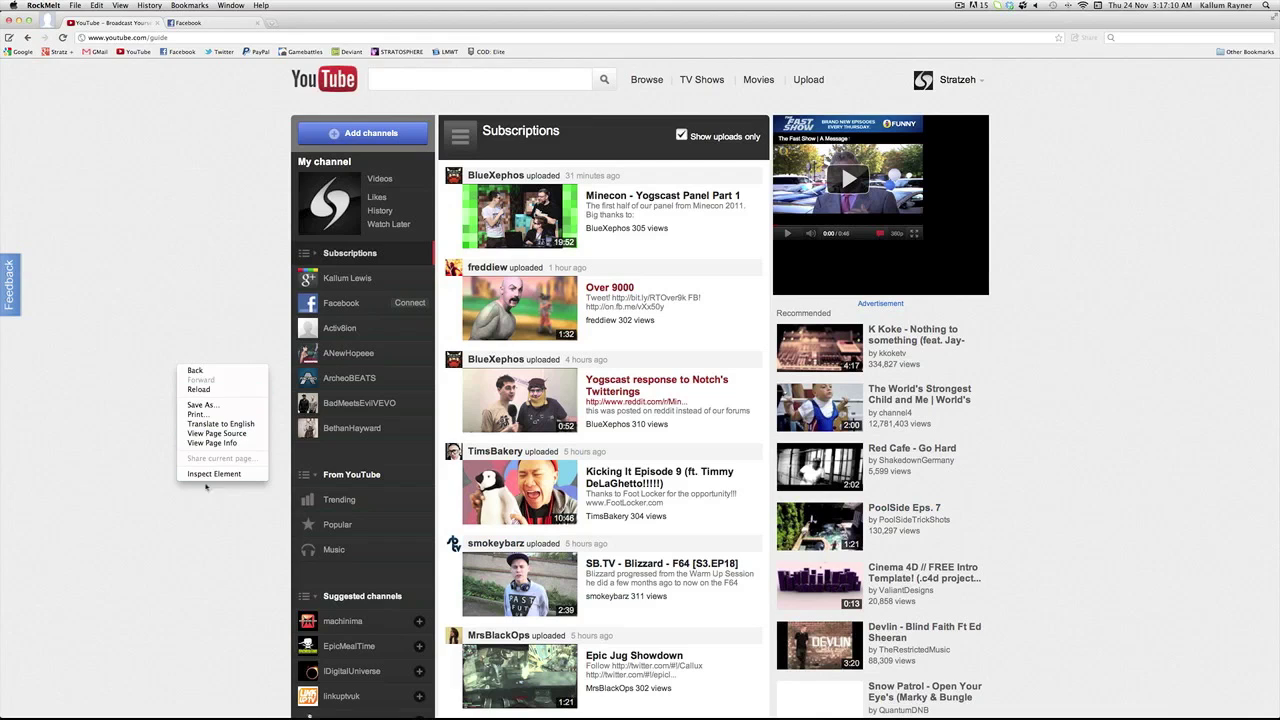
click(141, 271)
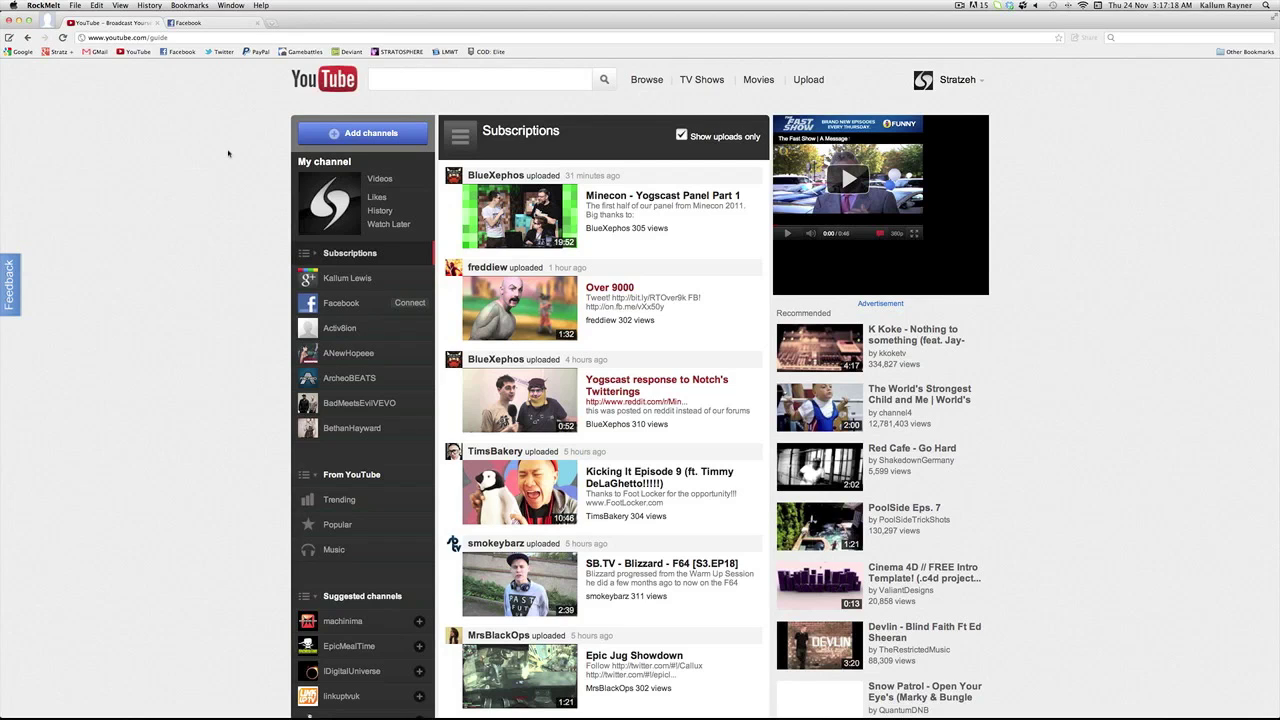
right_click(189, 239)
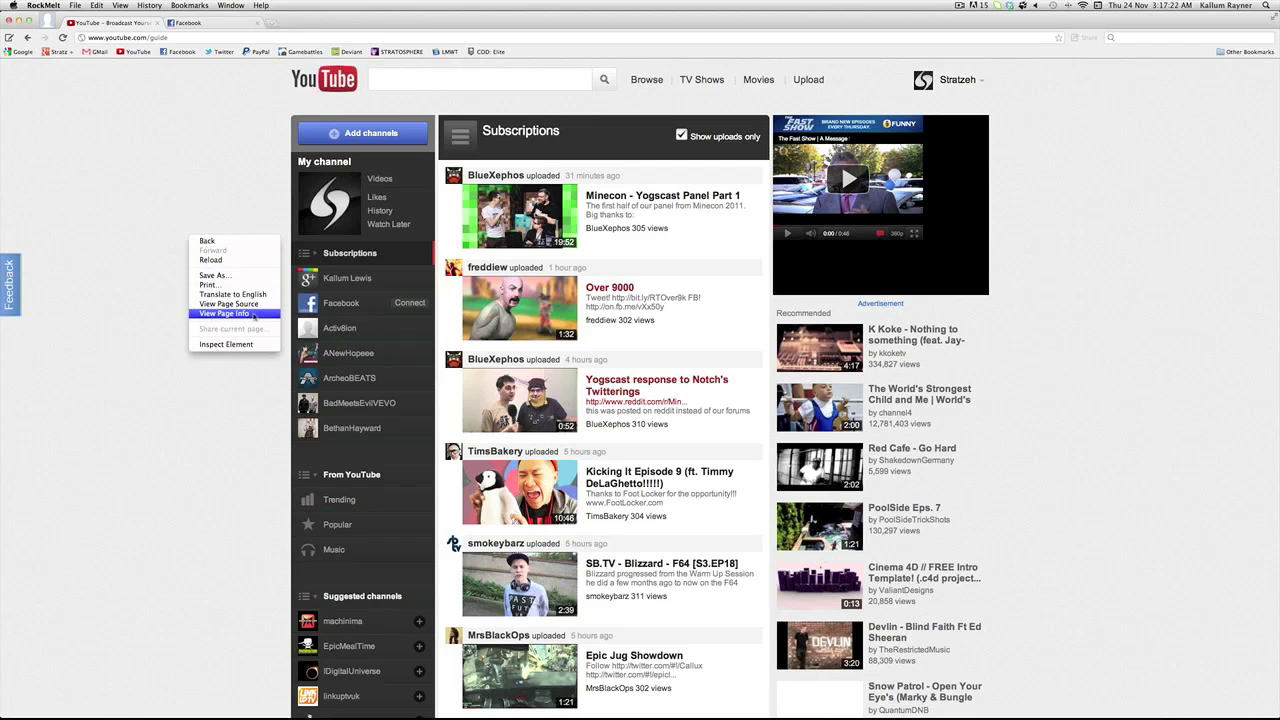
click(251, 343)
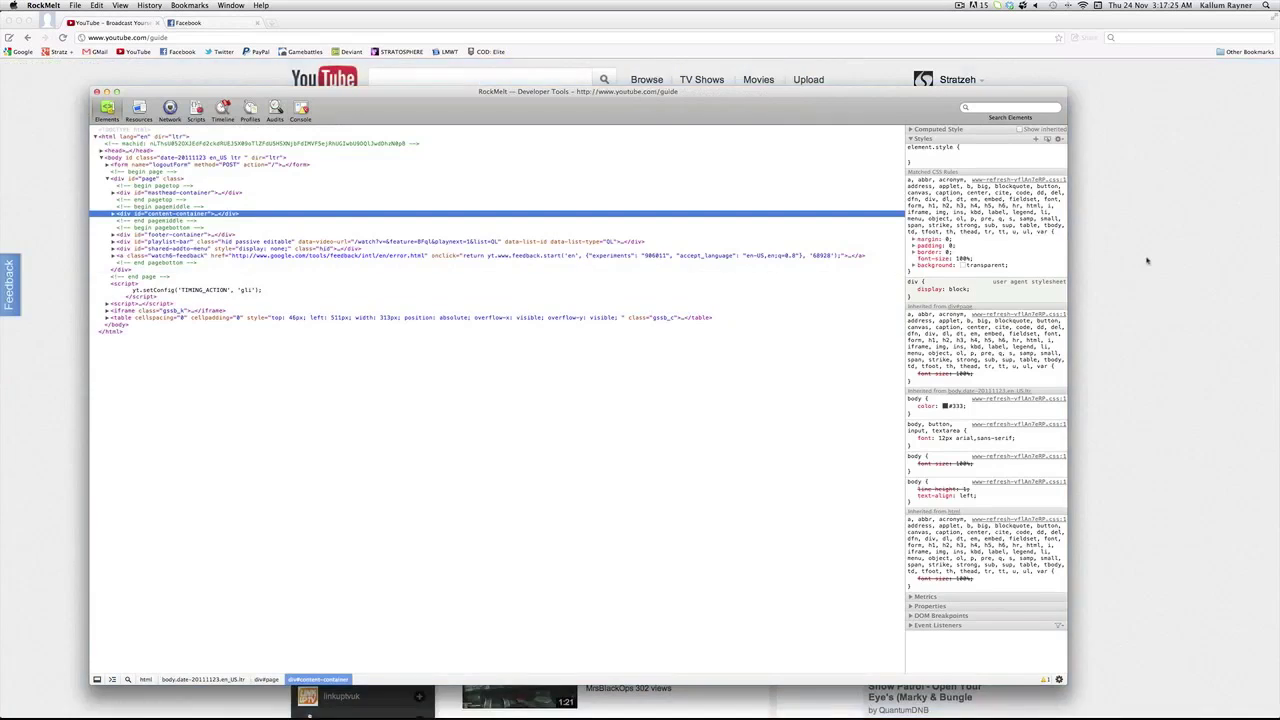
click(1146, 257)
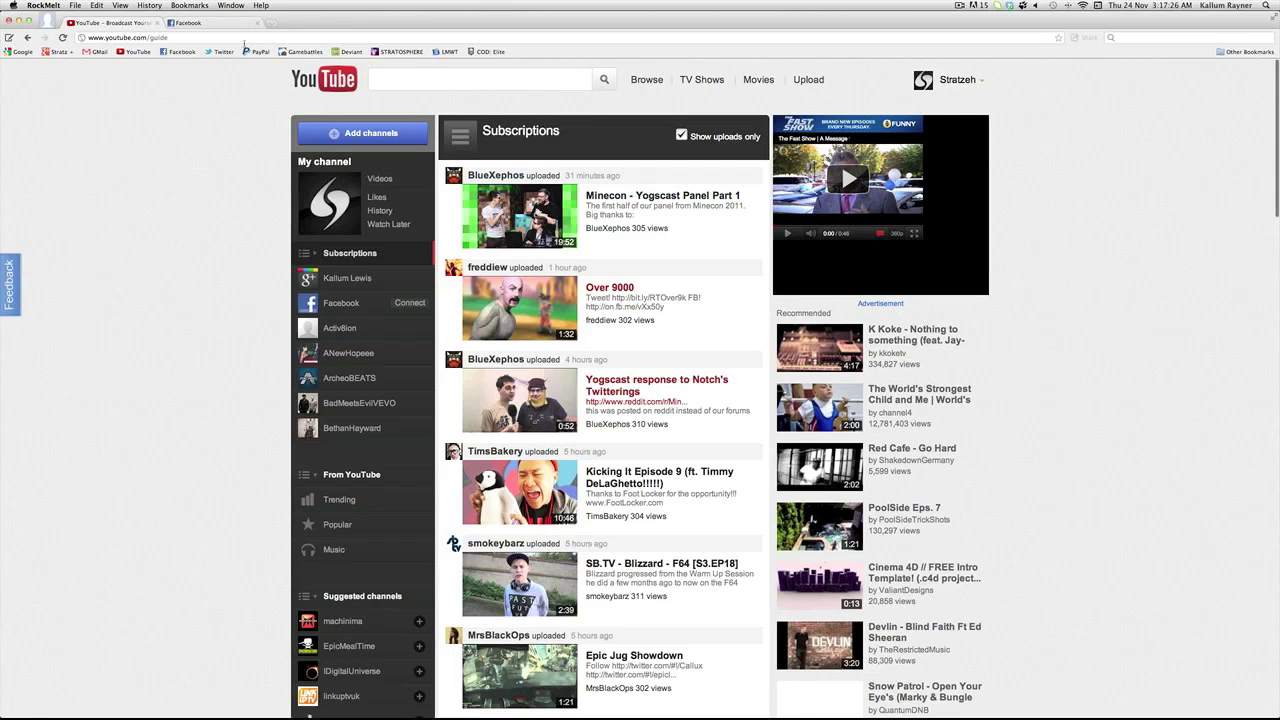
Step: Load youtube.com/cosmicpanda, choose the older version, then return to the home page
double_click(158, 37)
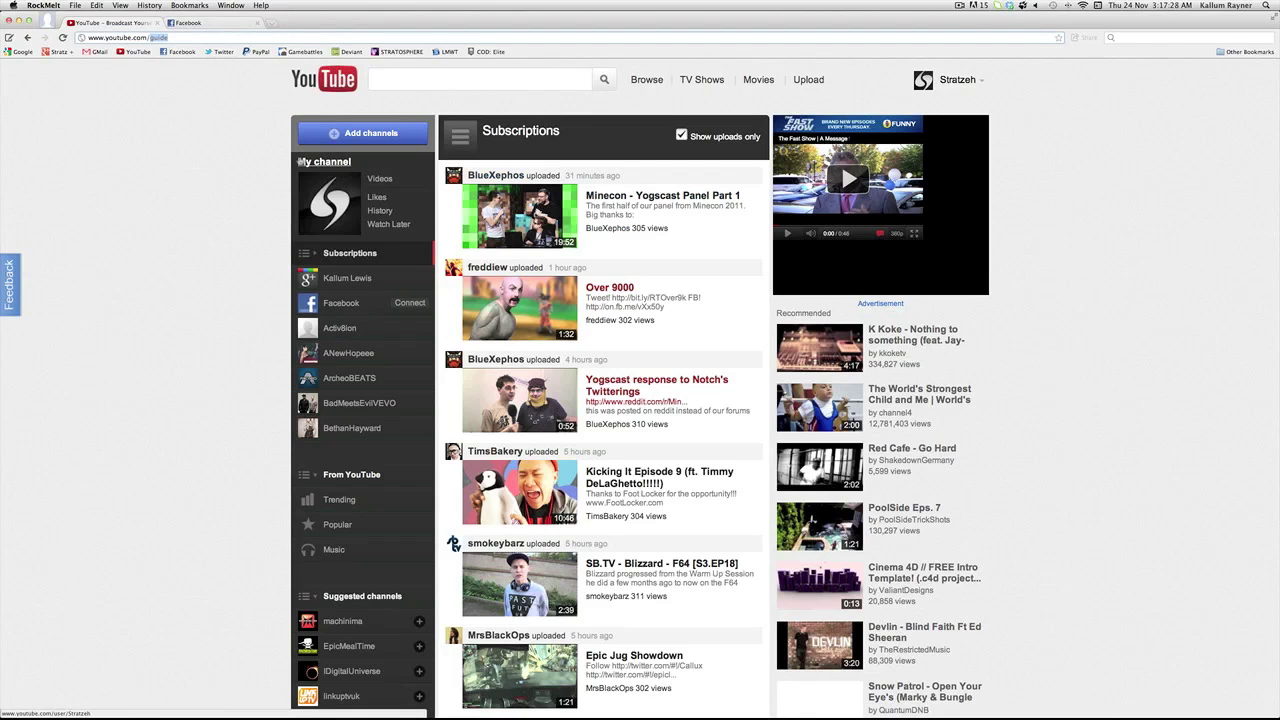
text(cosmi)
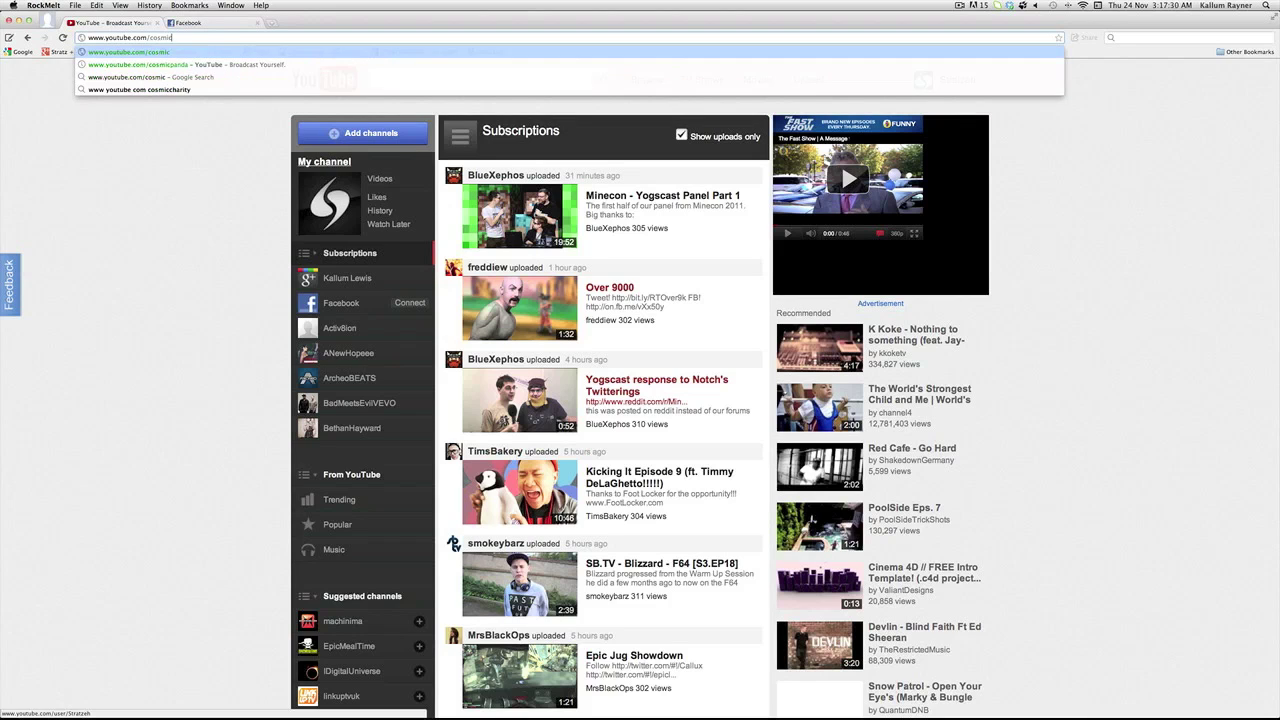
text(c)
key(Up)
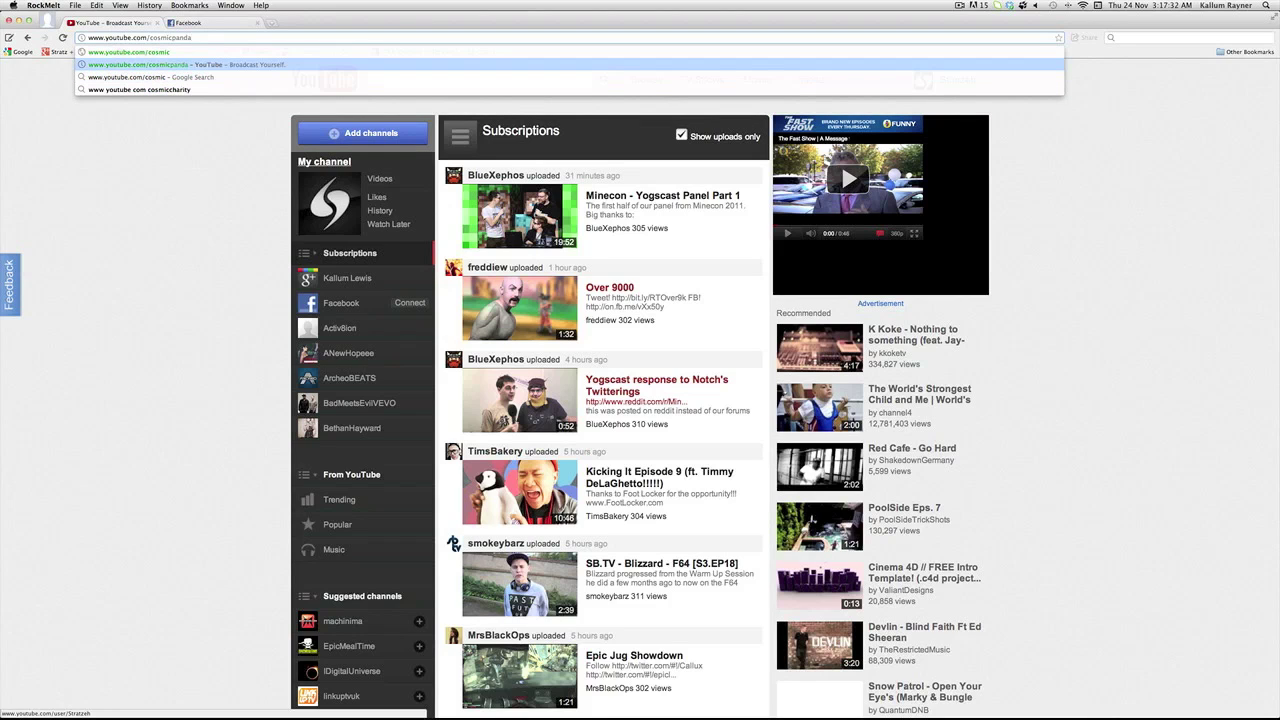
key(Return)
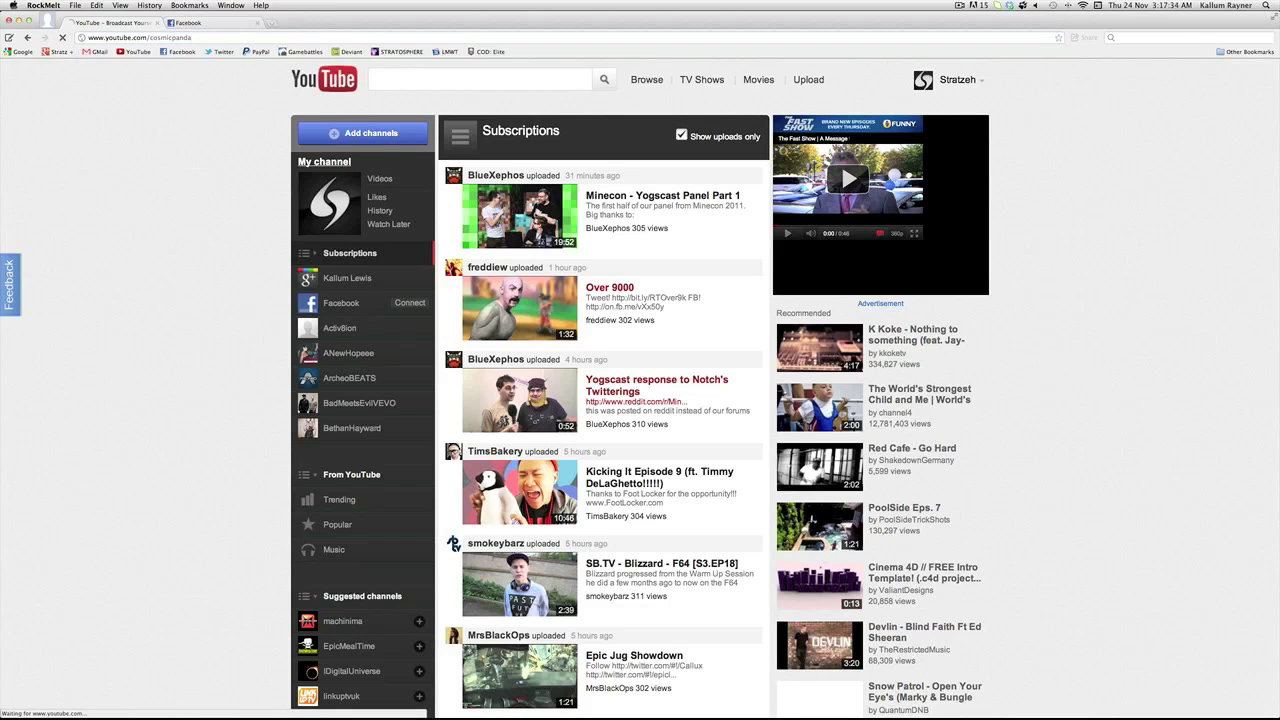
click(334, 218)
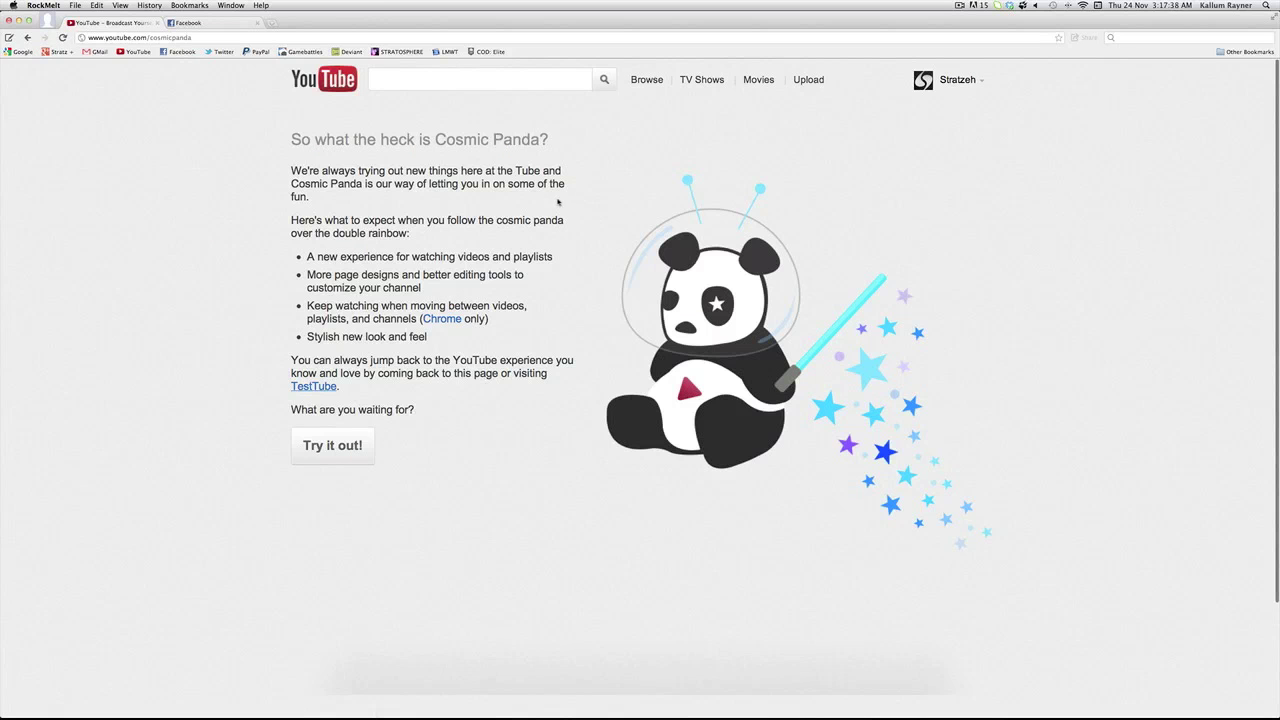
click(333, 85)
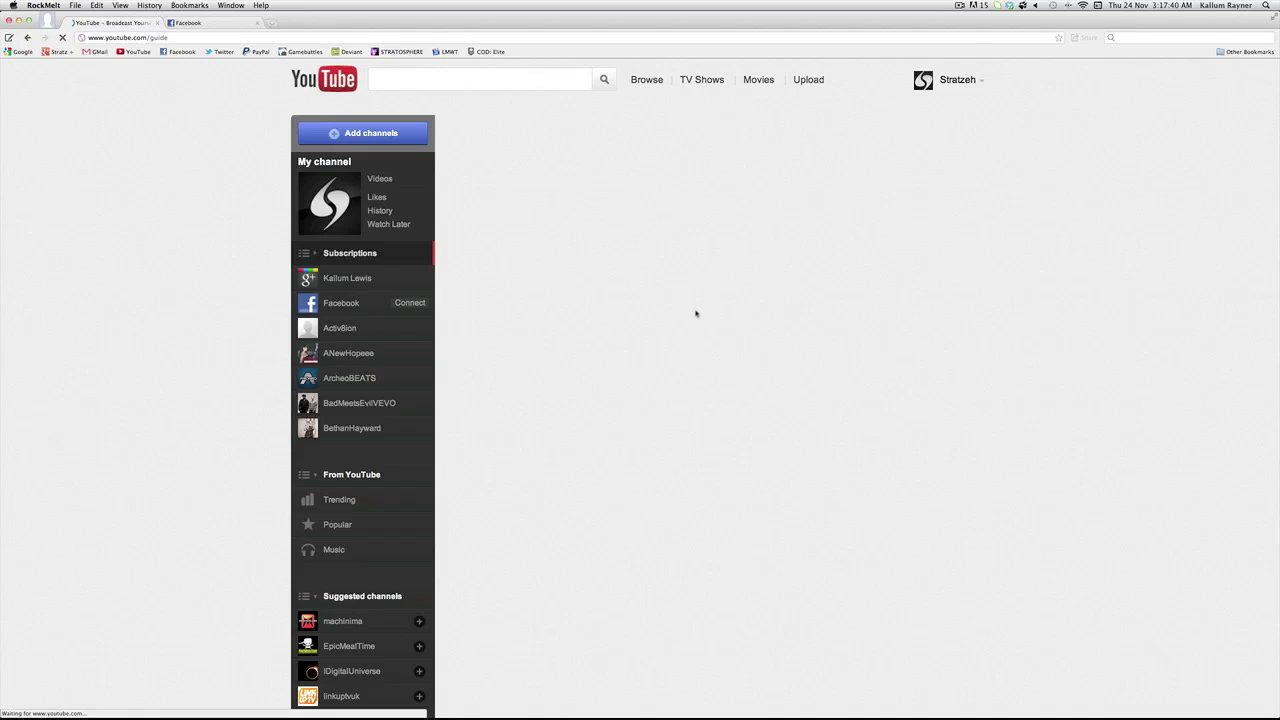
right_click(179, 368)
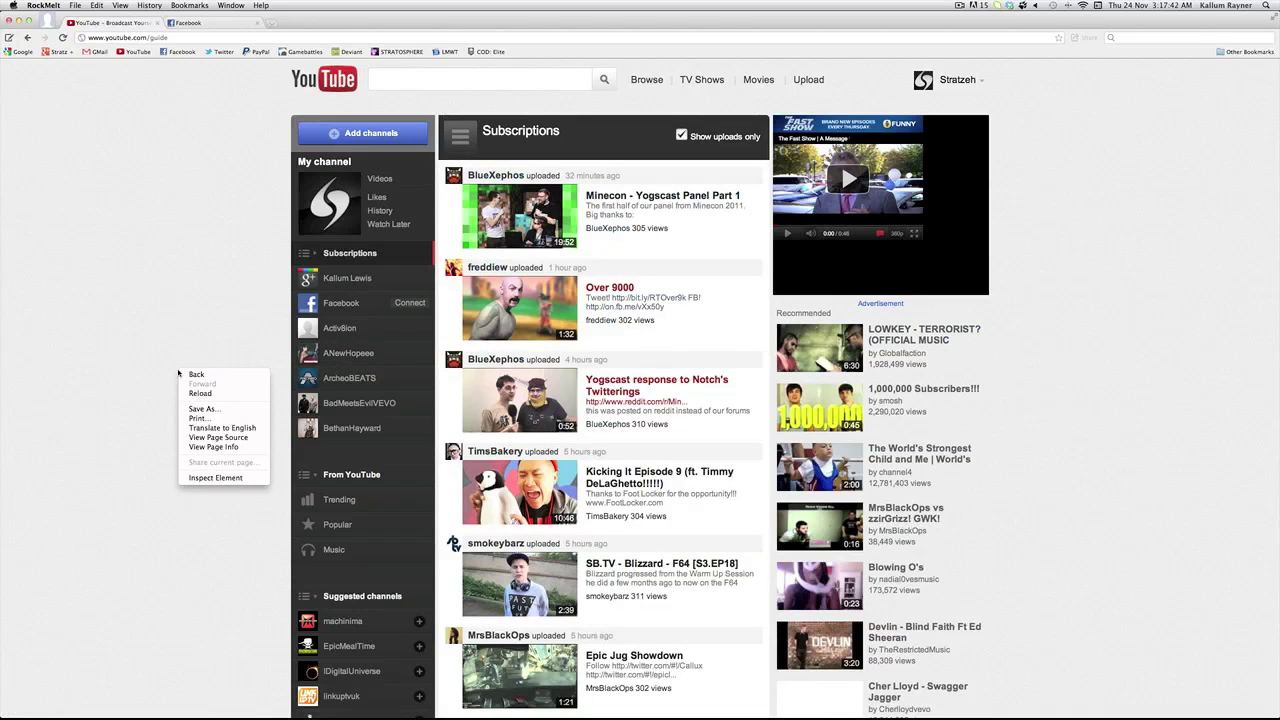
click(215, 477)
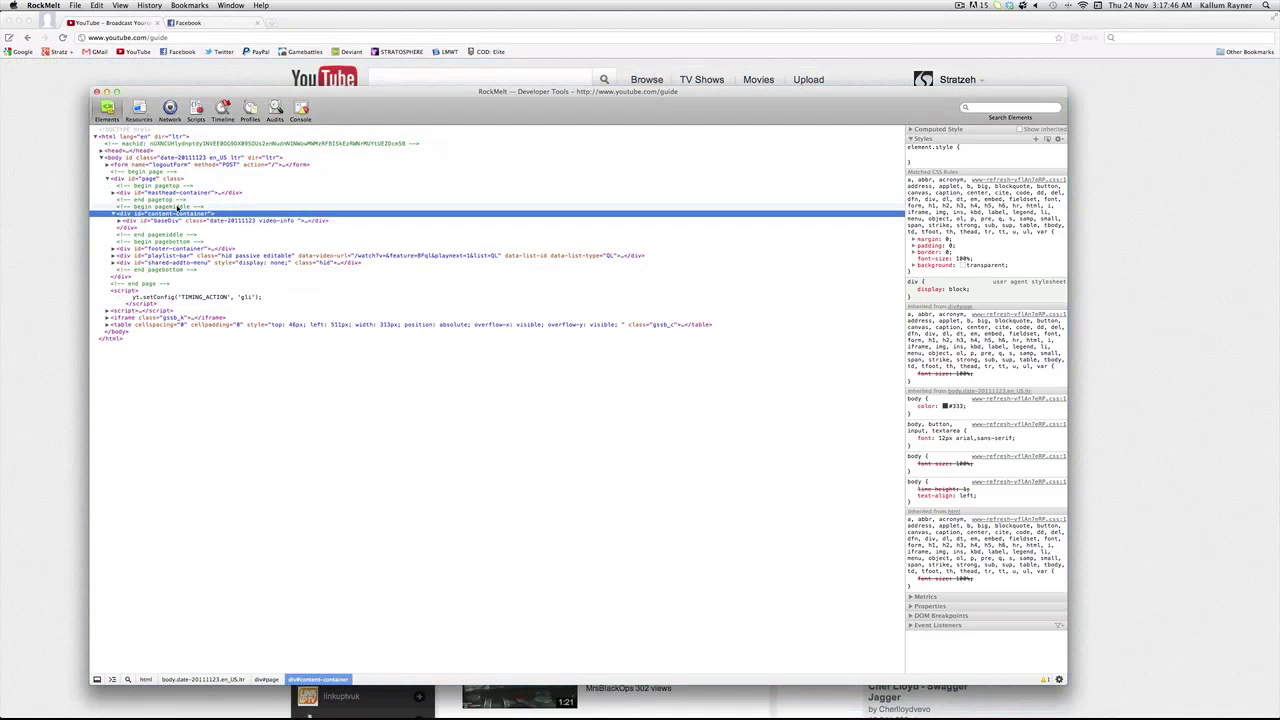
click(300, 110)
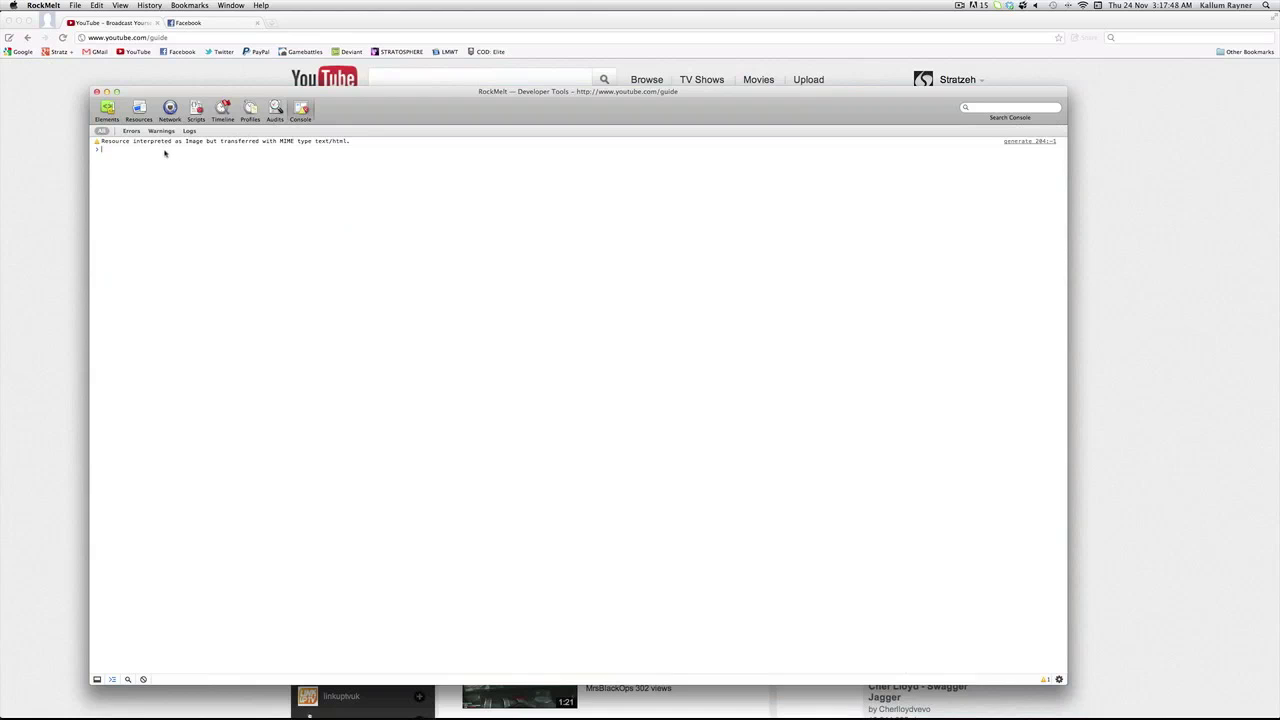
click(138, 110)
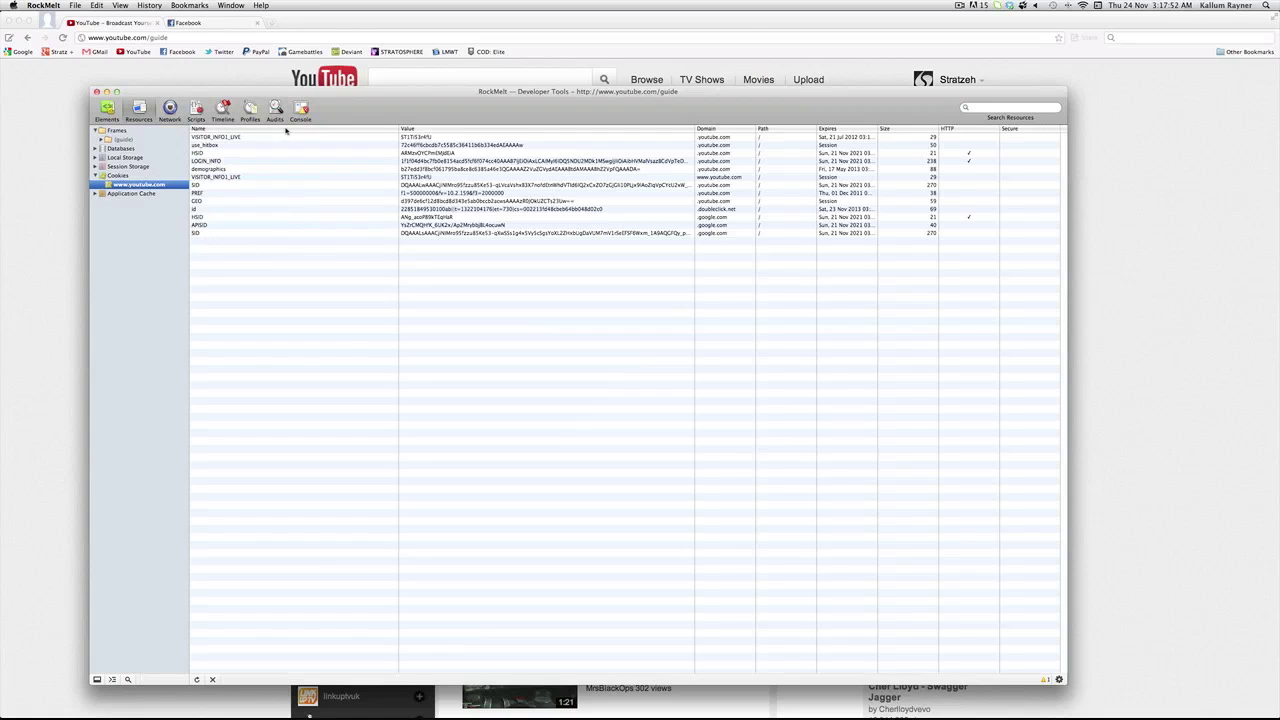
drag(340, 103, 355, 102)
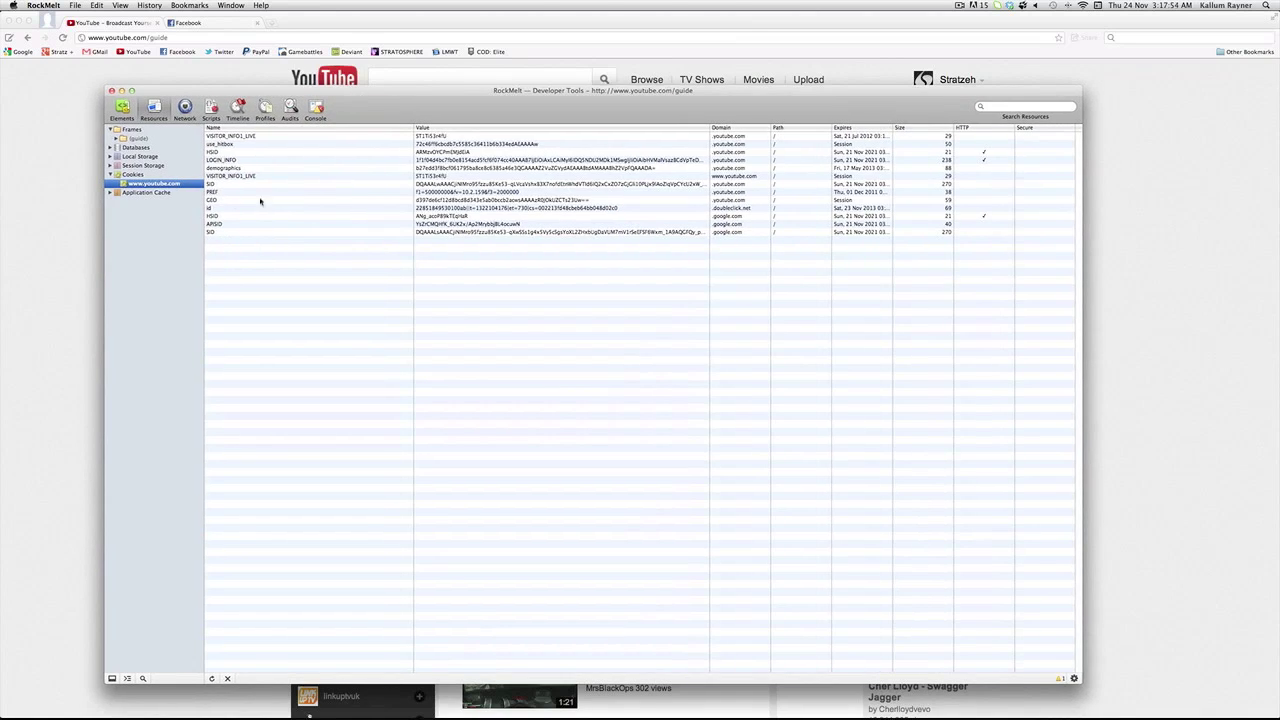
click(133, 175)
click(229, 232)
key(Delete)
click(232, 220)
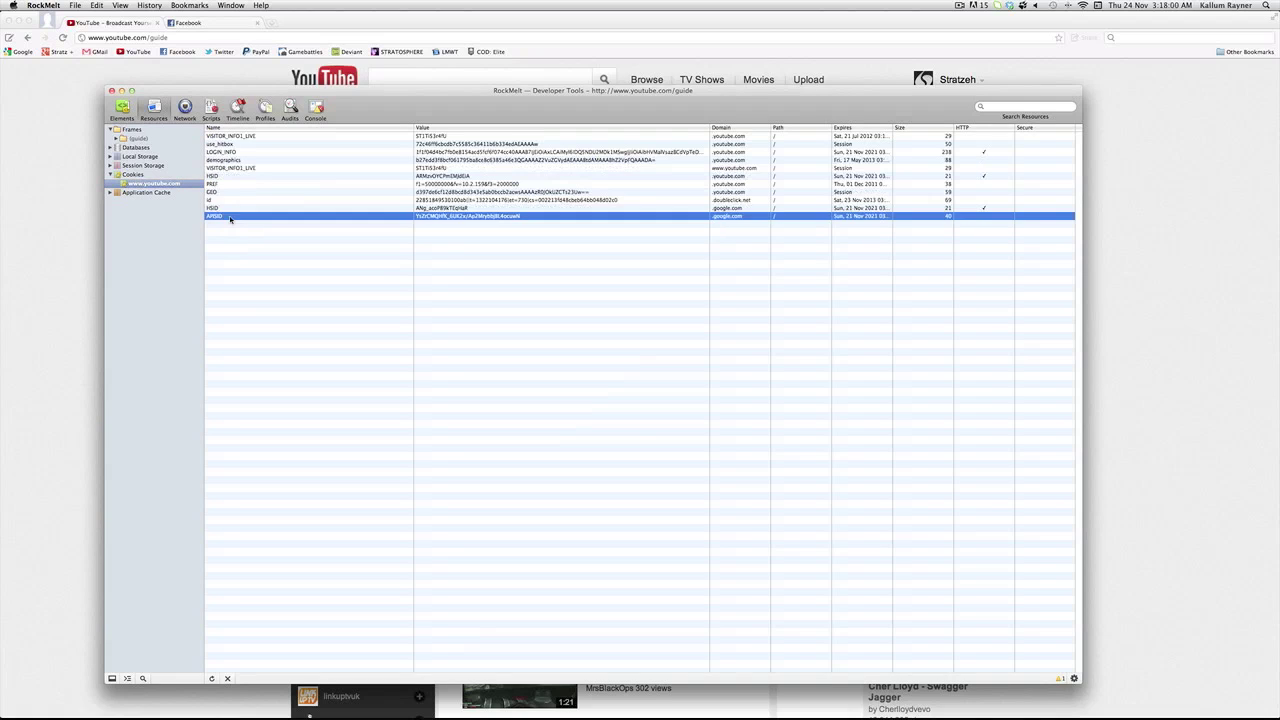
key(Delete)
key(Delete)
click(228, 184)
key(Delete)
key(Delete)
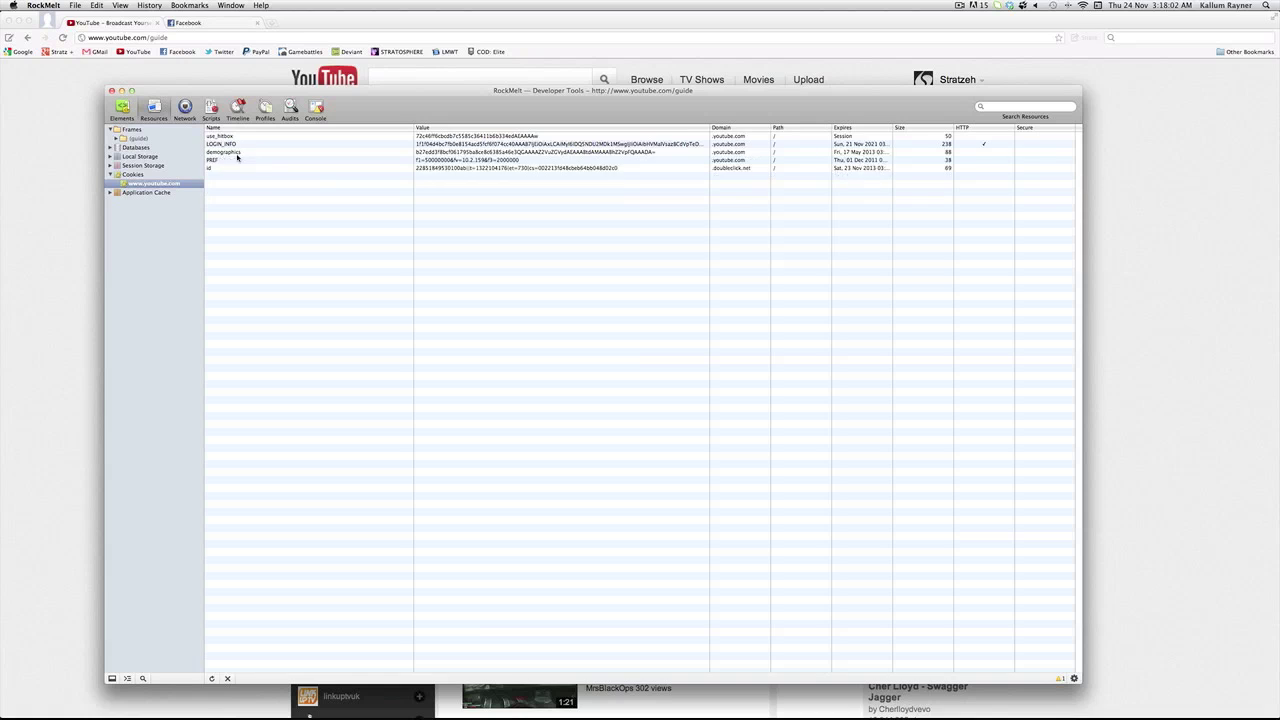
click(234, 157)
key(Delete)
click(232, 136)
key(Delete)
key(Delete)
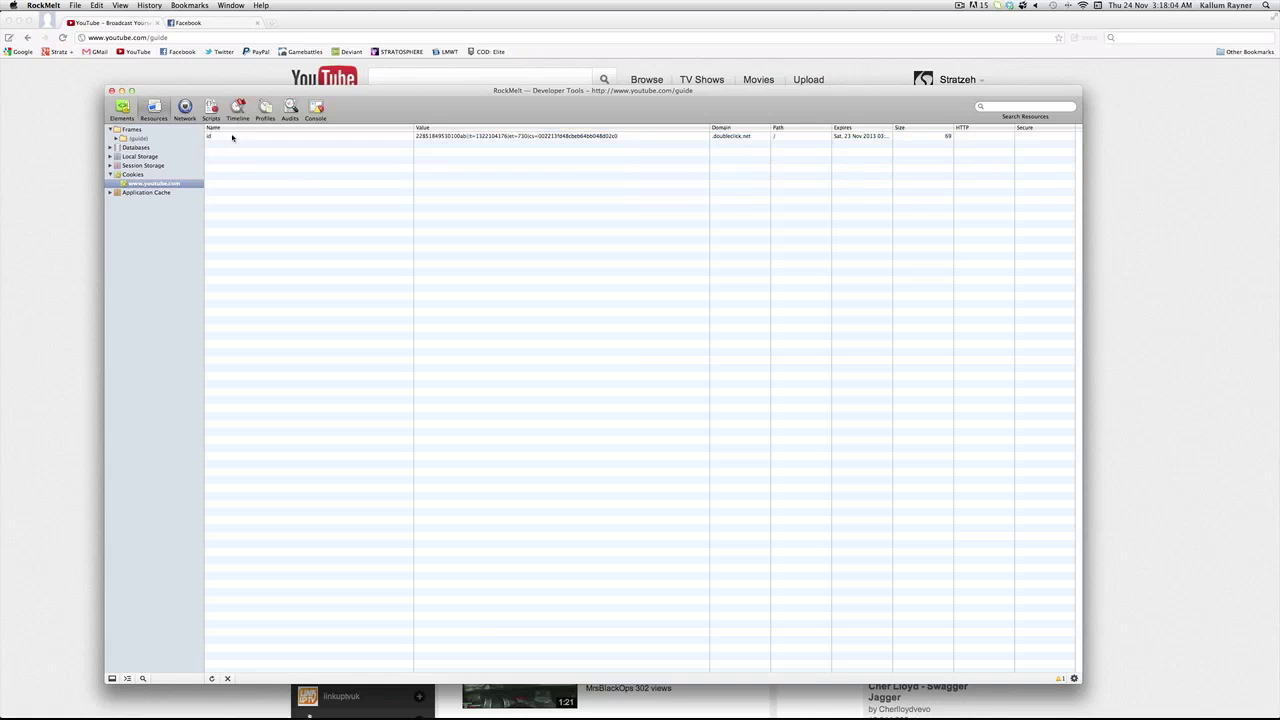
click(232, 136)
key(Delete)
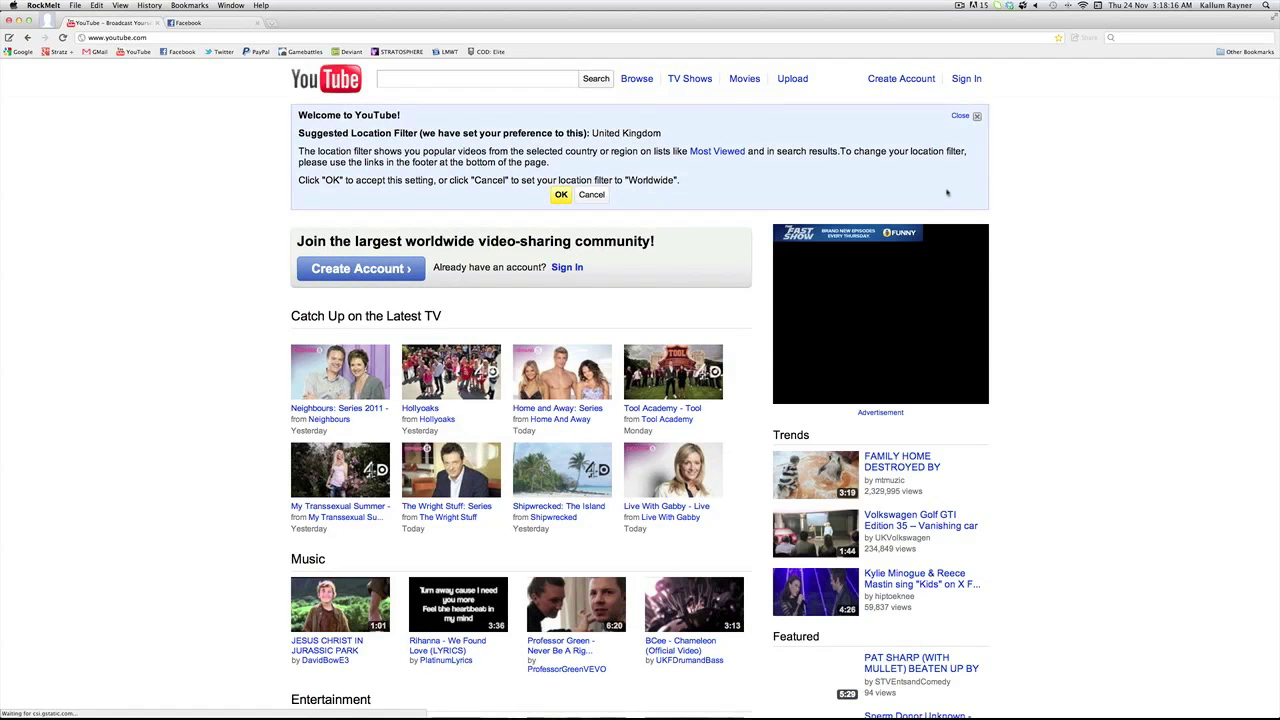
Step: Dismiss the location banner, sign in, clear the security warning, and show Subscriptions
click(977, 116)
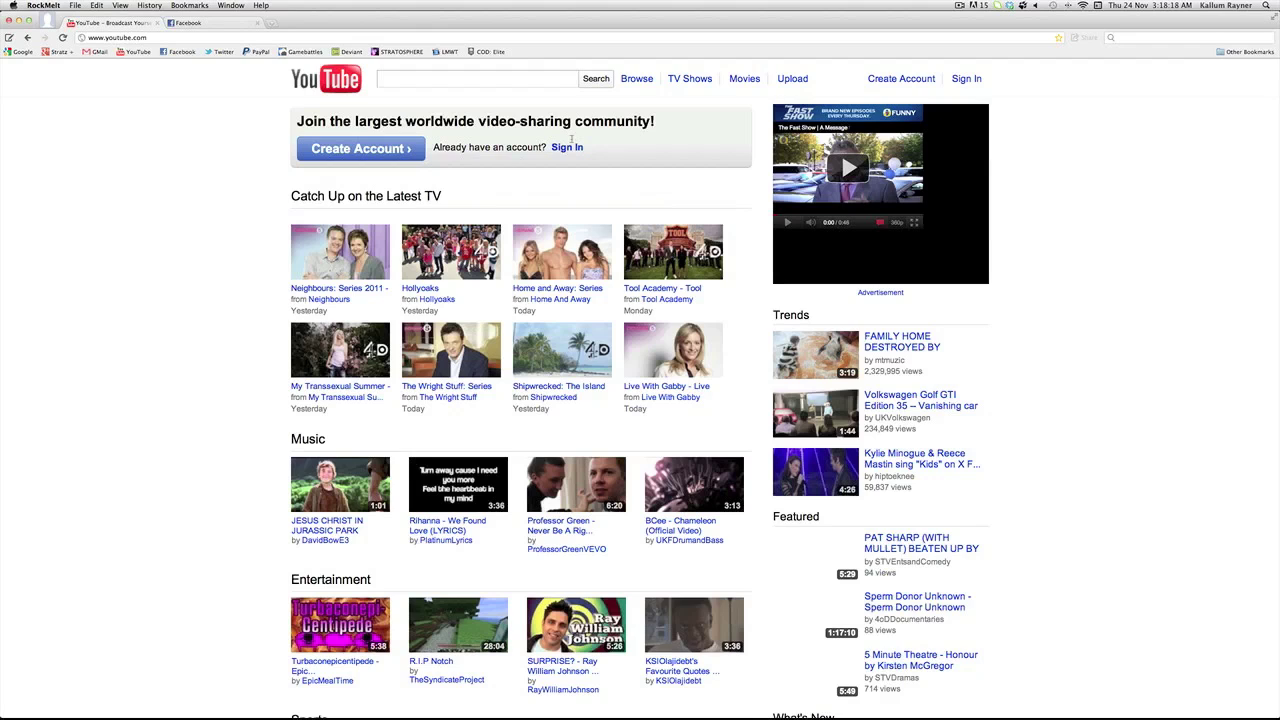
click(962, 80)
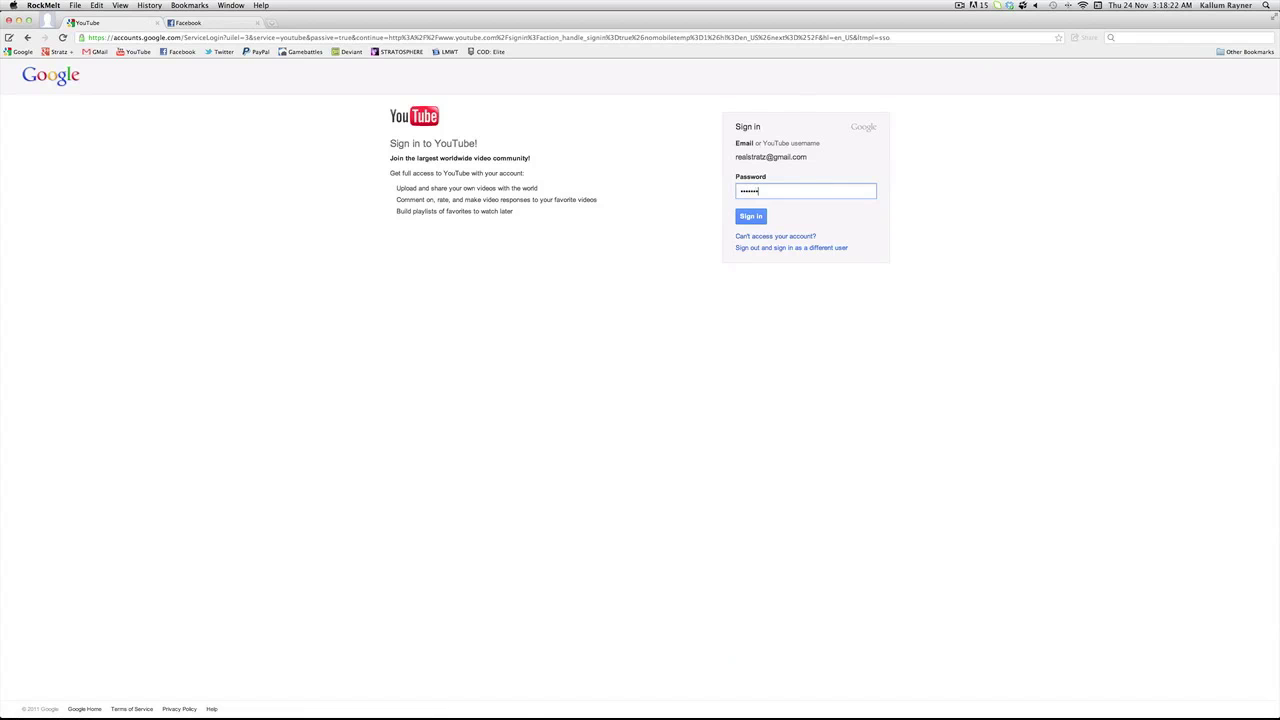
key(Return)
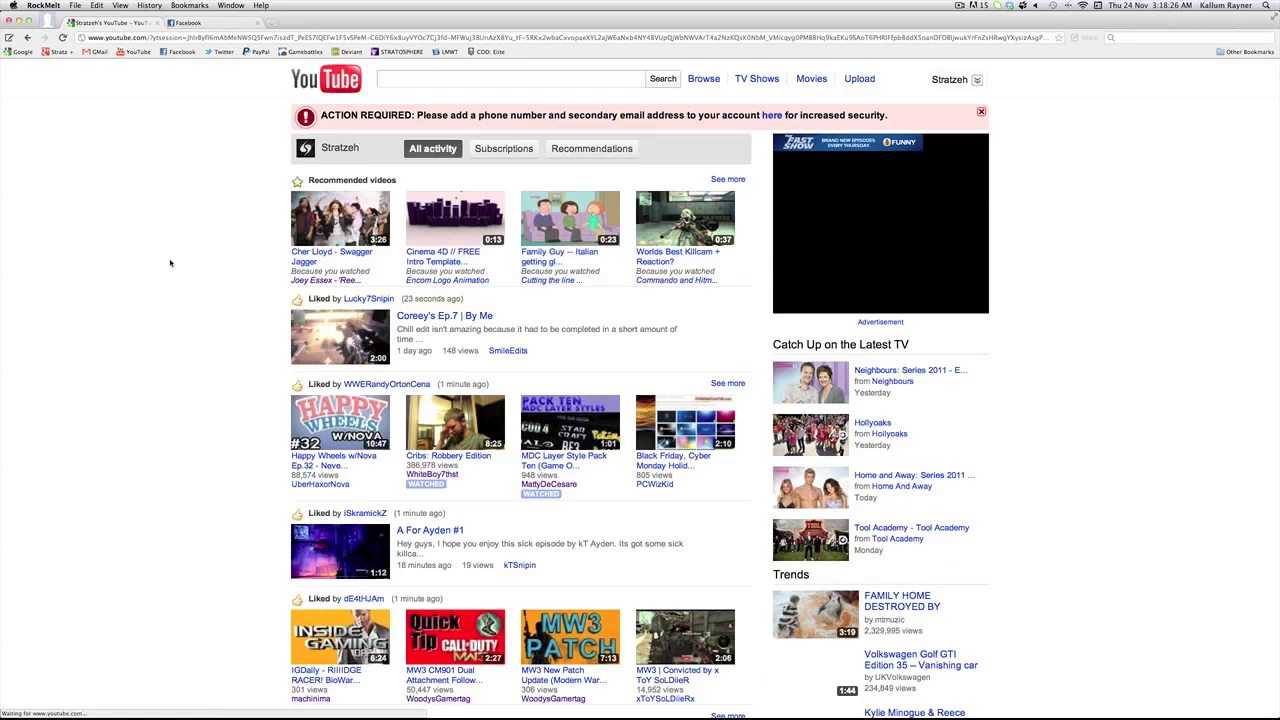
click(981, 111)
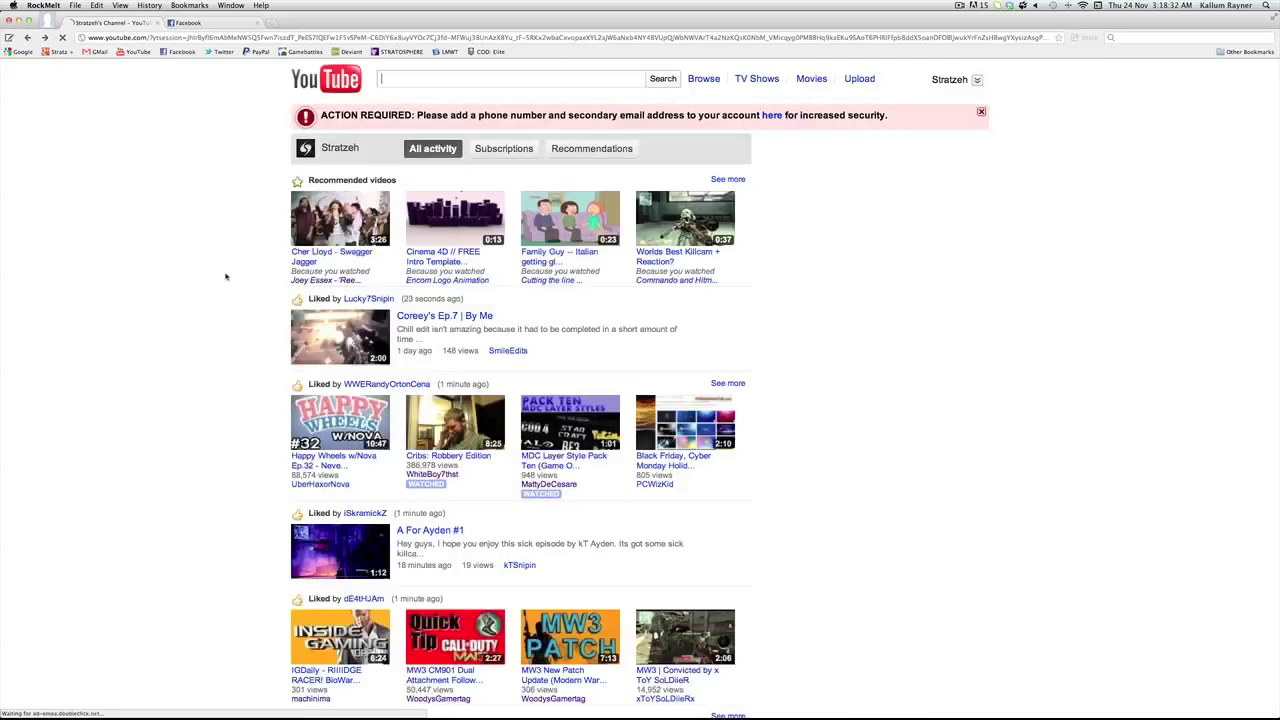
click(980, 112)
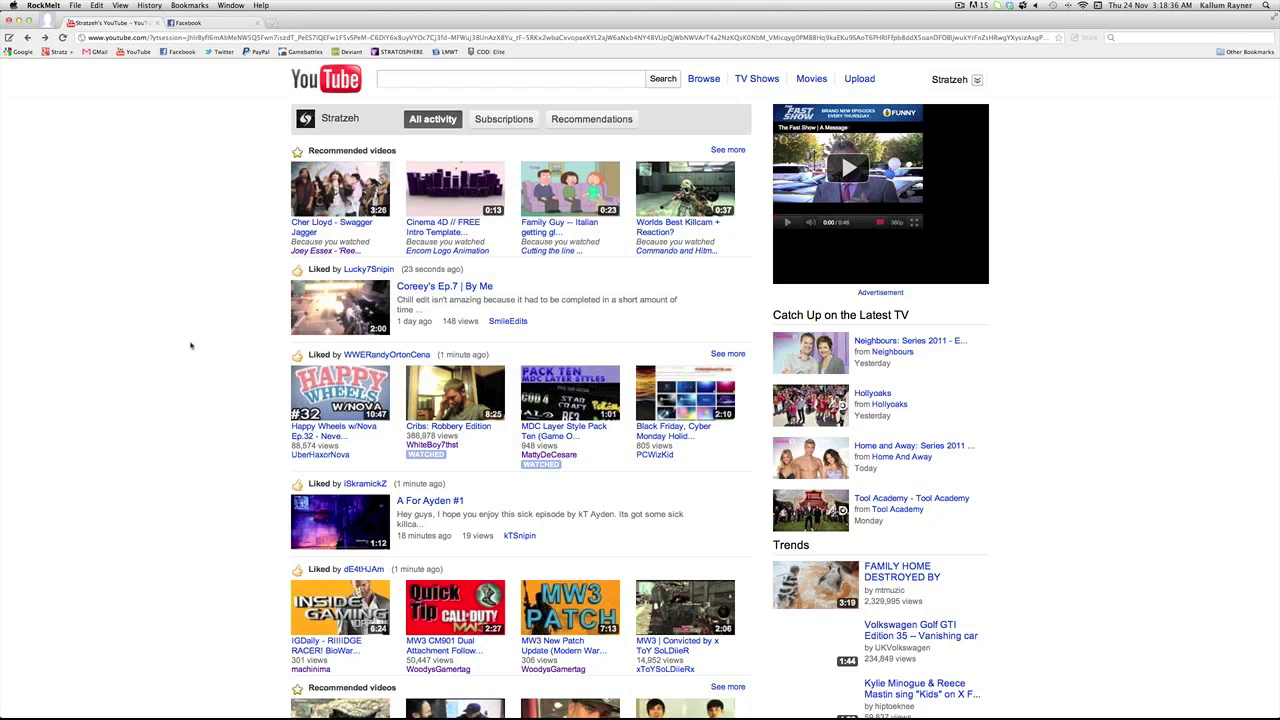
click(492, 121)
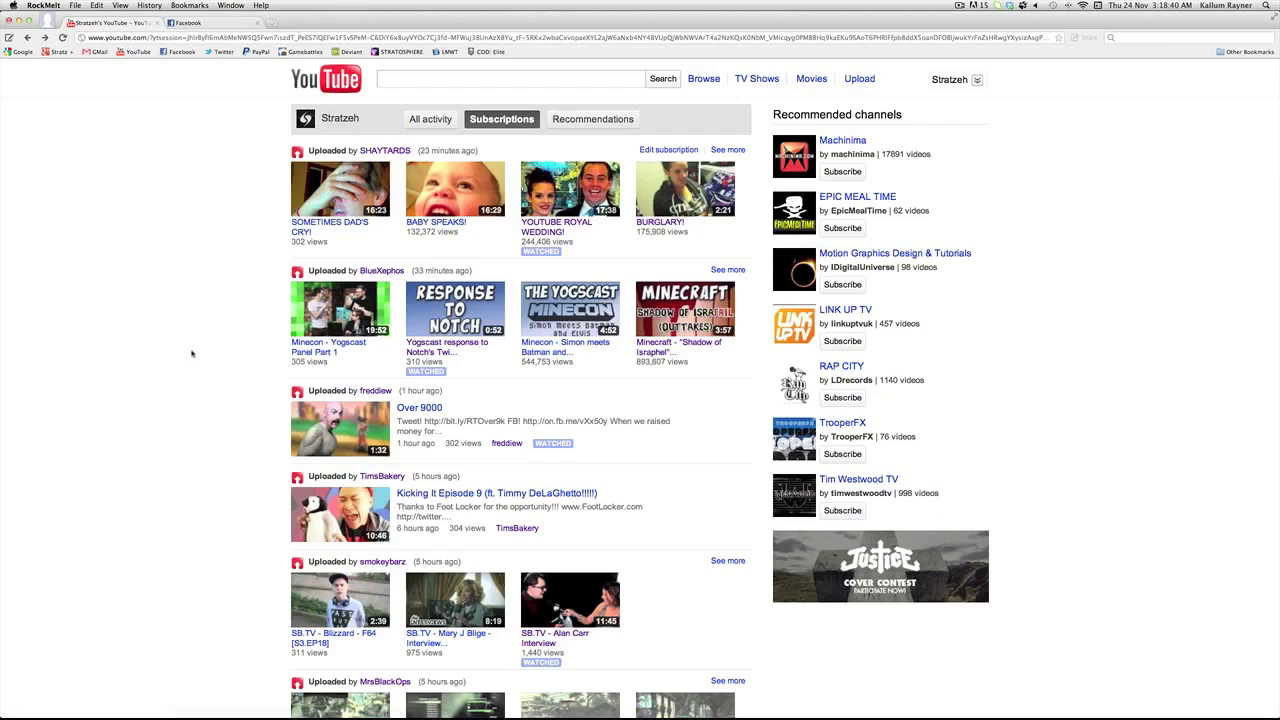
Step: Open the developer tools console via Inspect Element
right_click(144, 384)
click(146, 320)
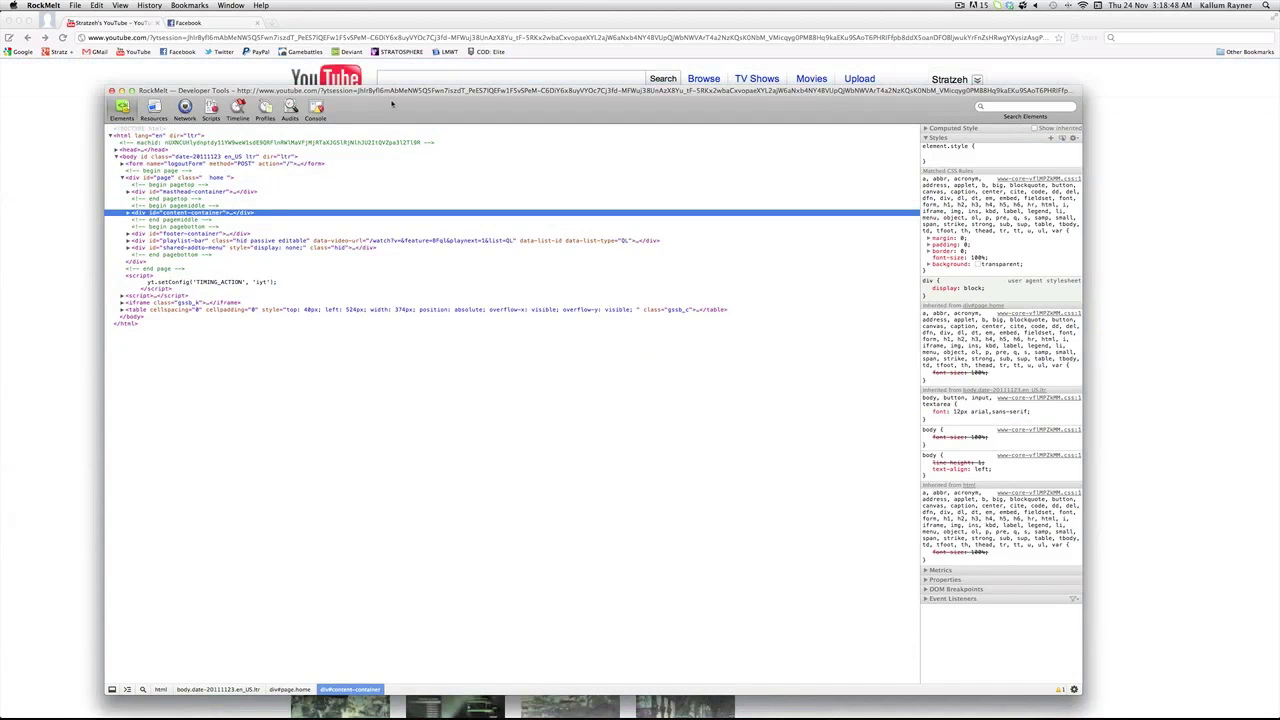
drag(393, 93, 393, 86)
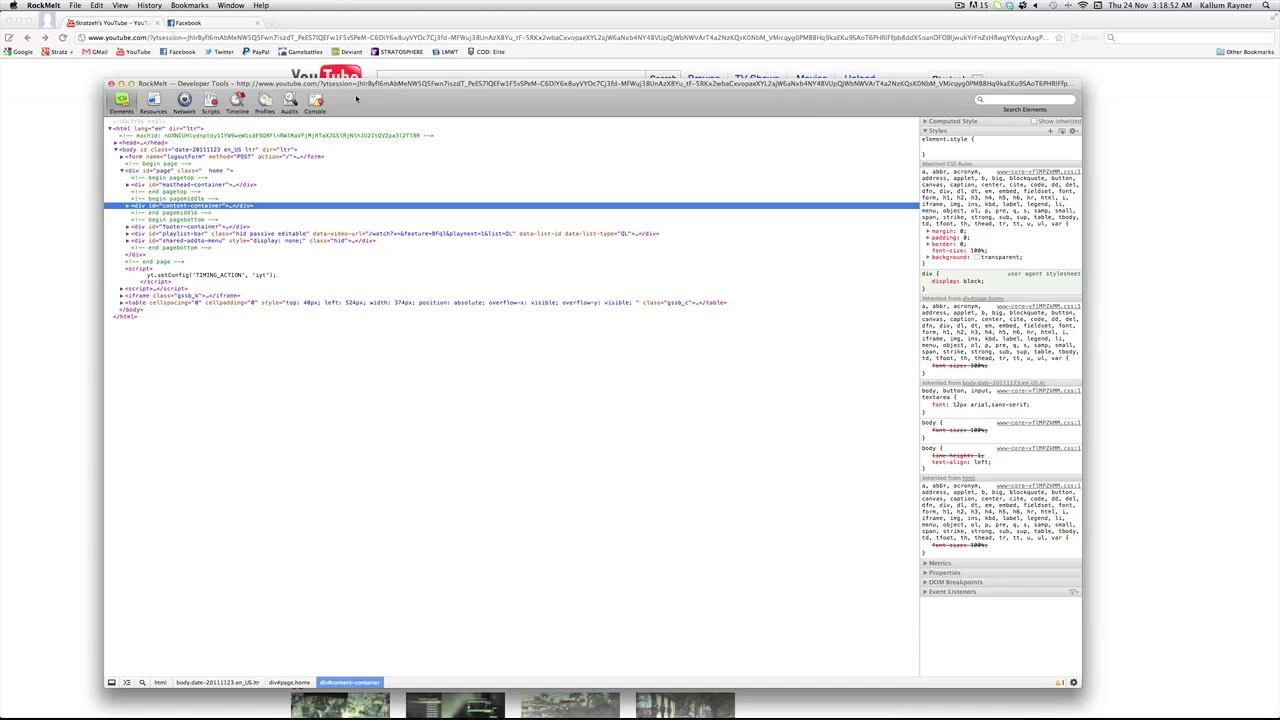
drag(365, 89, 365, 85)
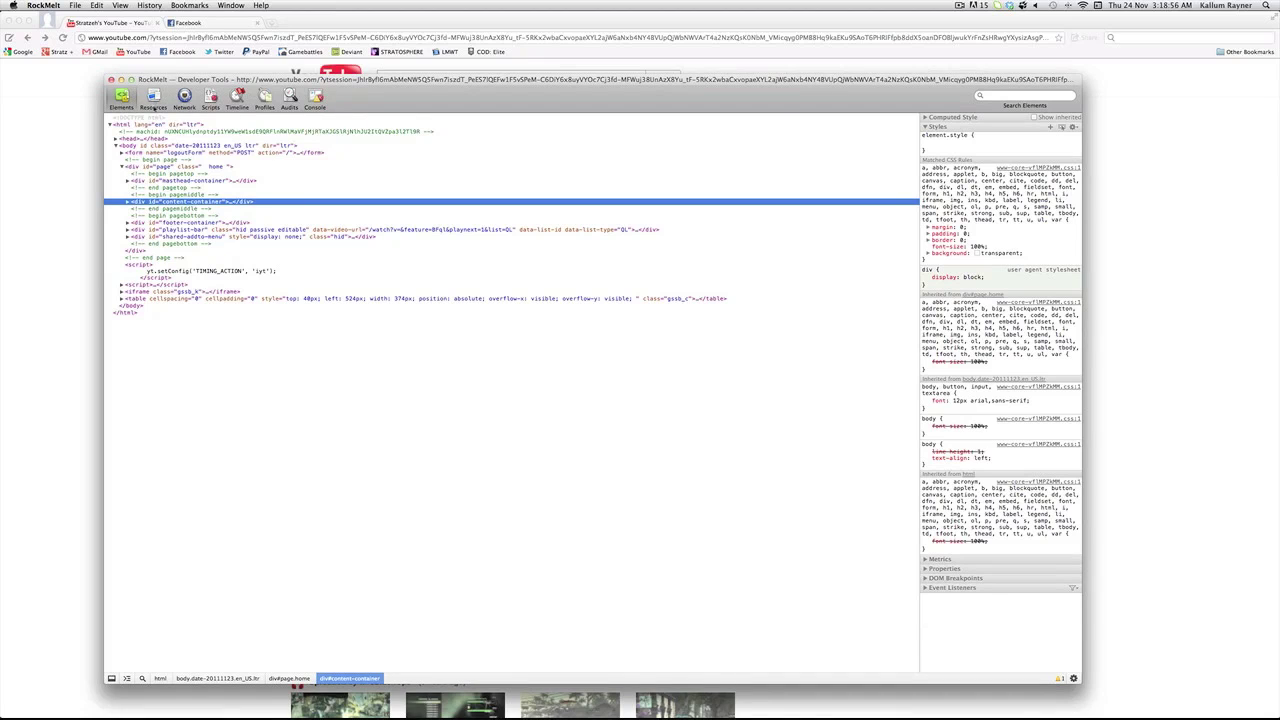
click(315, 97)
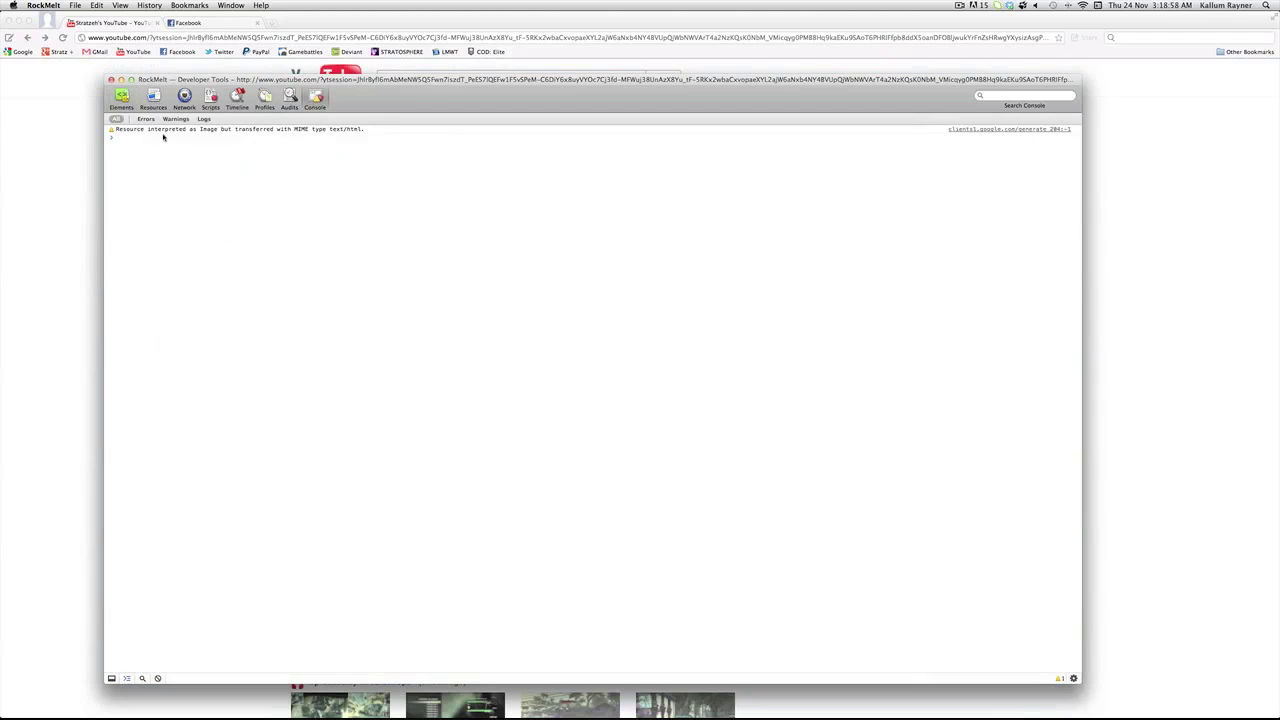
Step: Run document.cookie="VISITOR_INFO1_LIVE=ST1Ti53r4fU"; in the console, then close developer tools
key(alt+shift+Left)
key(alt+shift+Left)
key(alt+shift+Left)
key(alt+shift+Left)
key(alt+shift+Left)
click(320, 142)
key(Return)
click(111, 79)
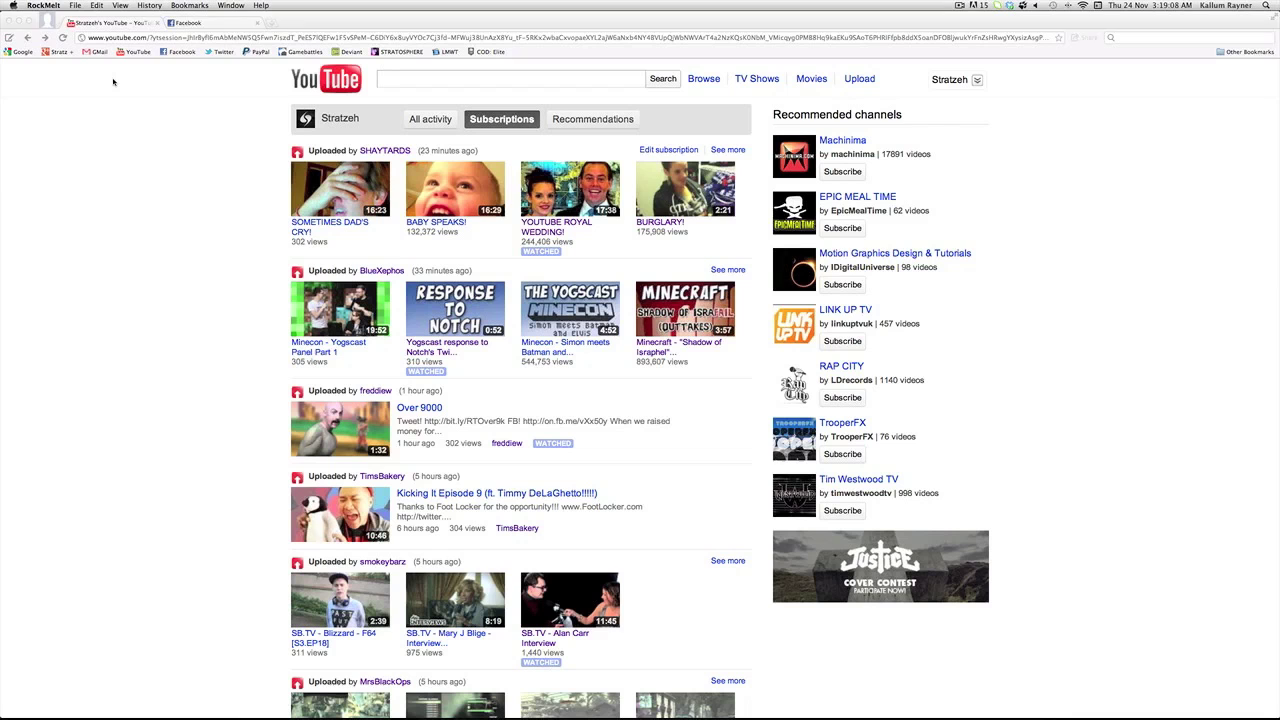
Step: Change the YouTube 'guide' URL to 'cosmicpanda', opt in via 'Try it out!', and go to My Channel
click(130, 52)
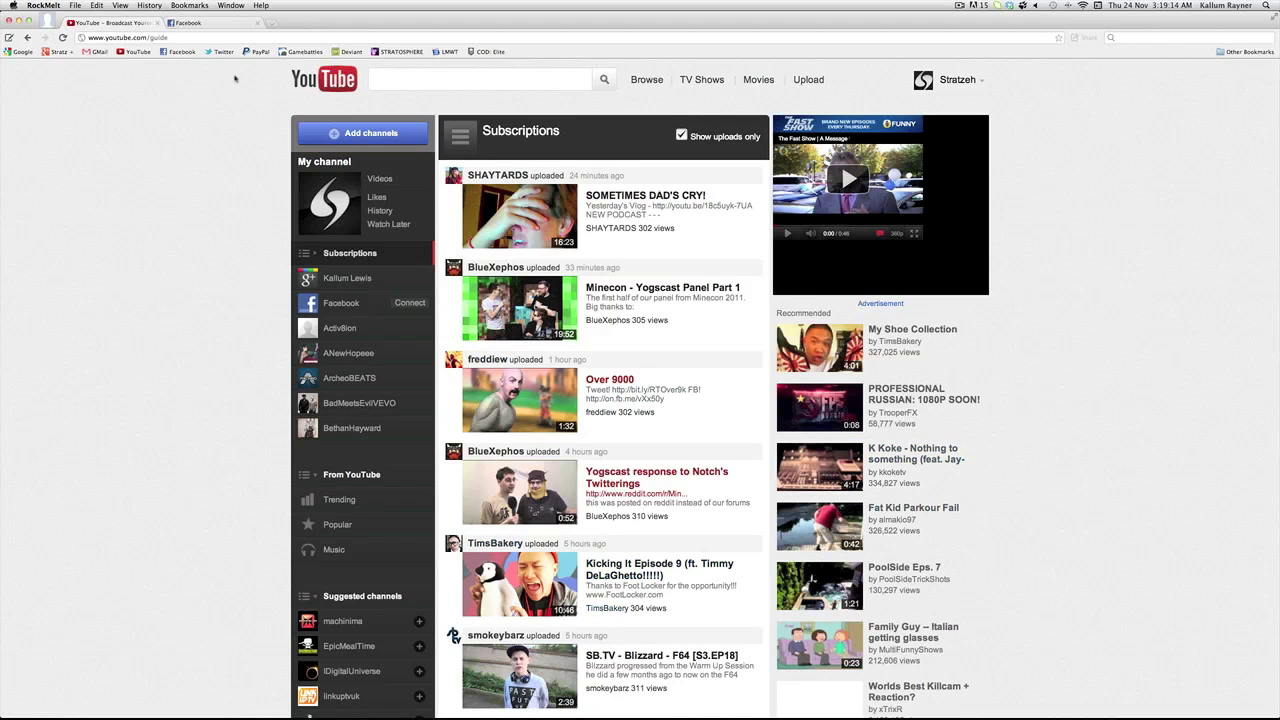
click(160, 37)
drag(168, 37, 151, 37)
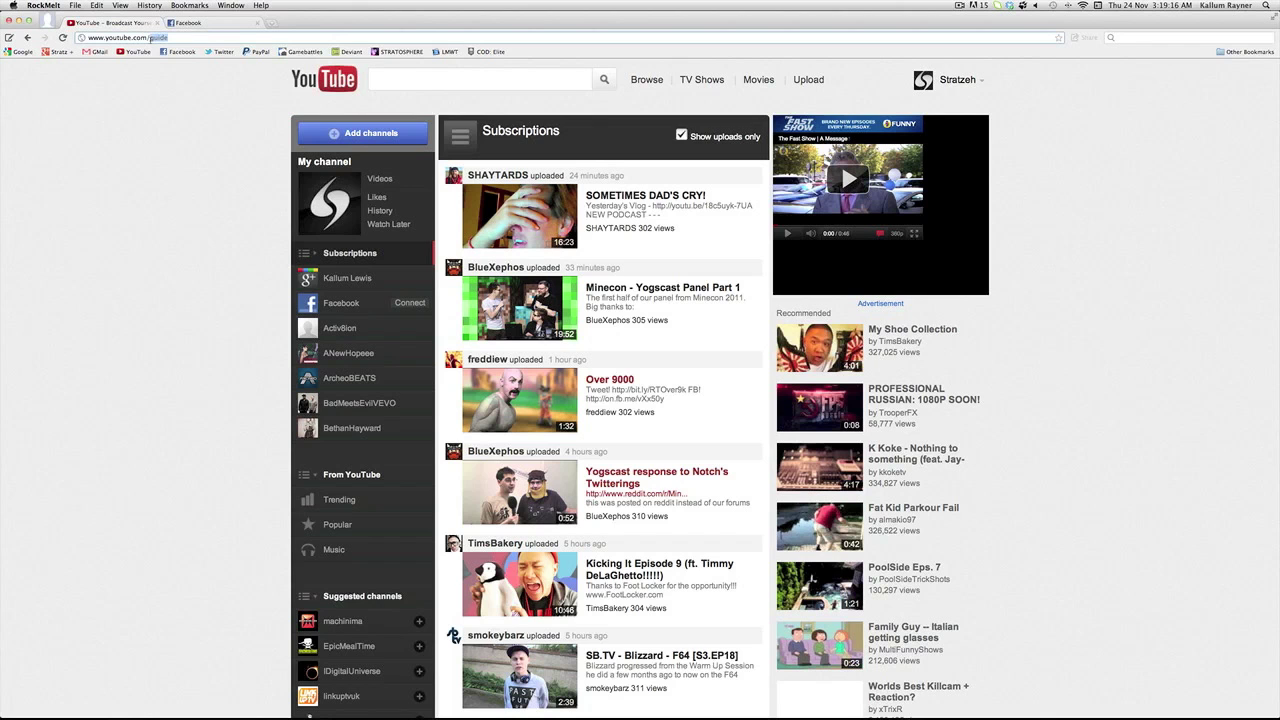
text(cosmicpand)
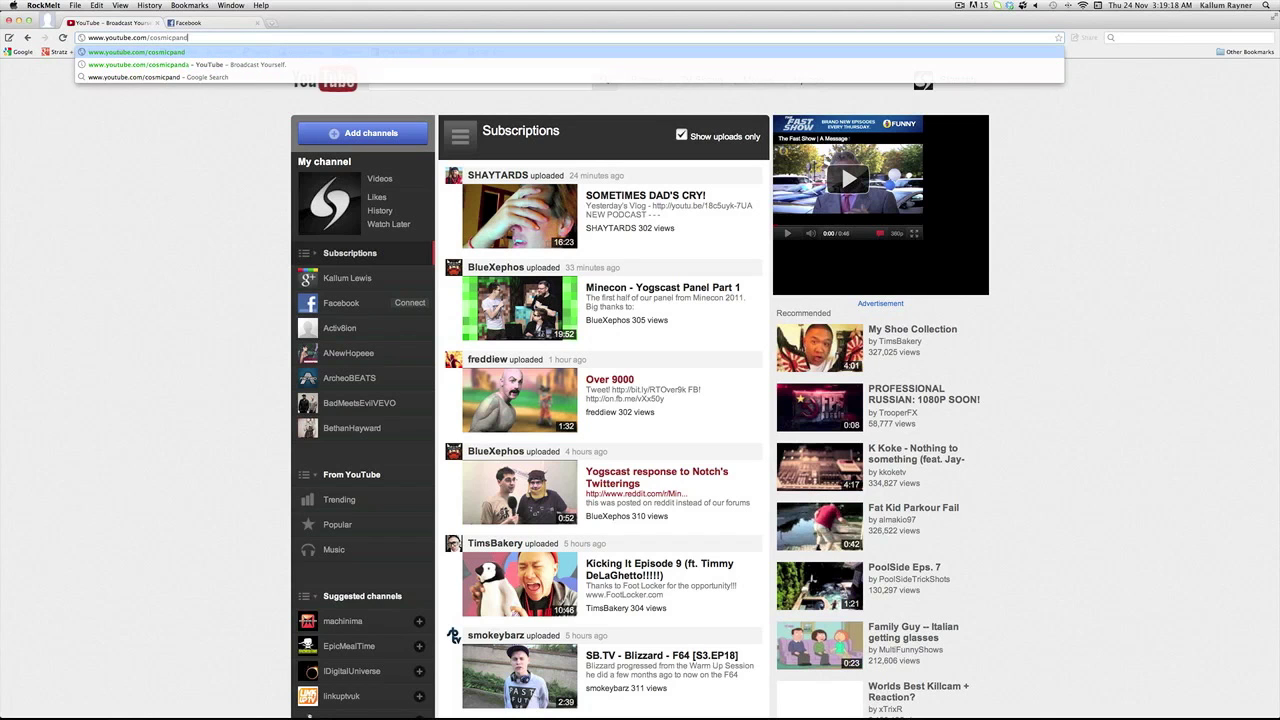
text(a)
key(Return)
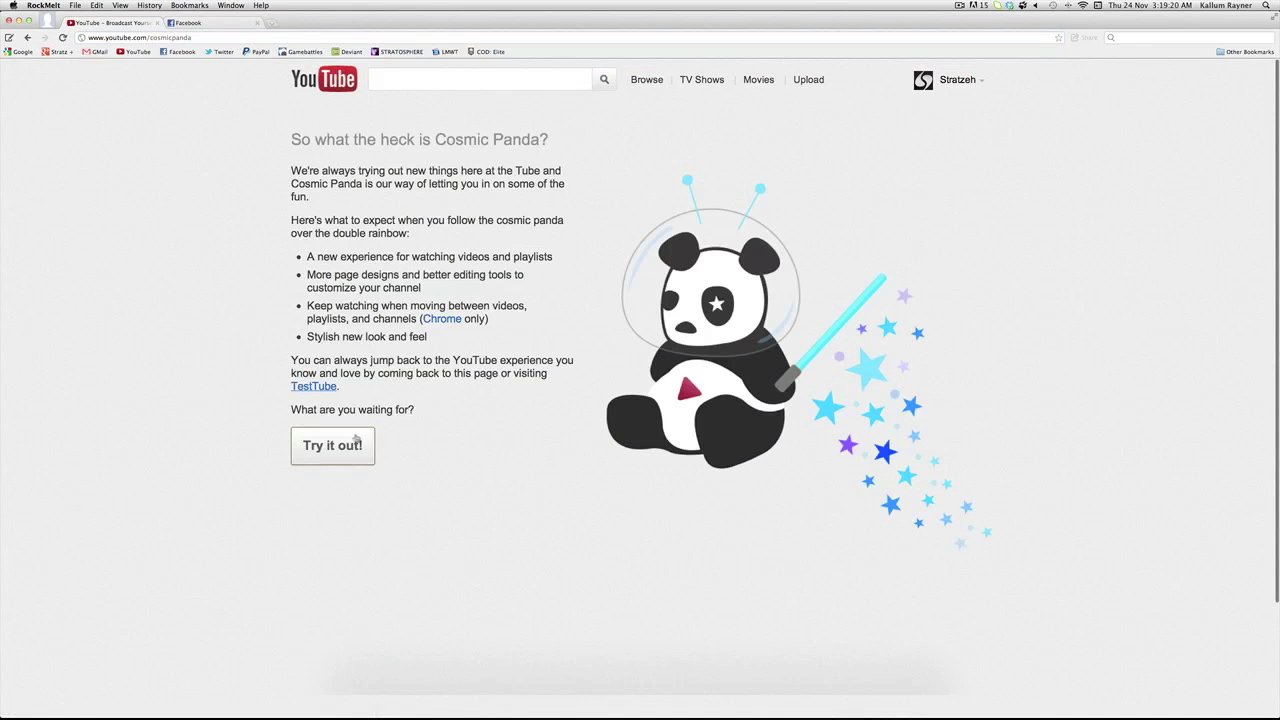
click(355, 440)
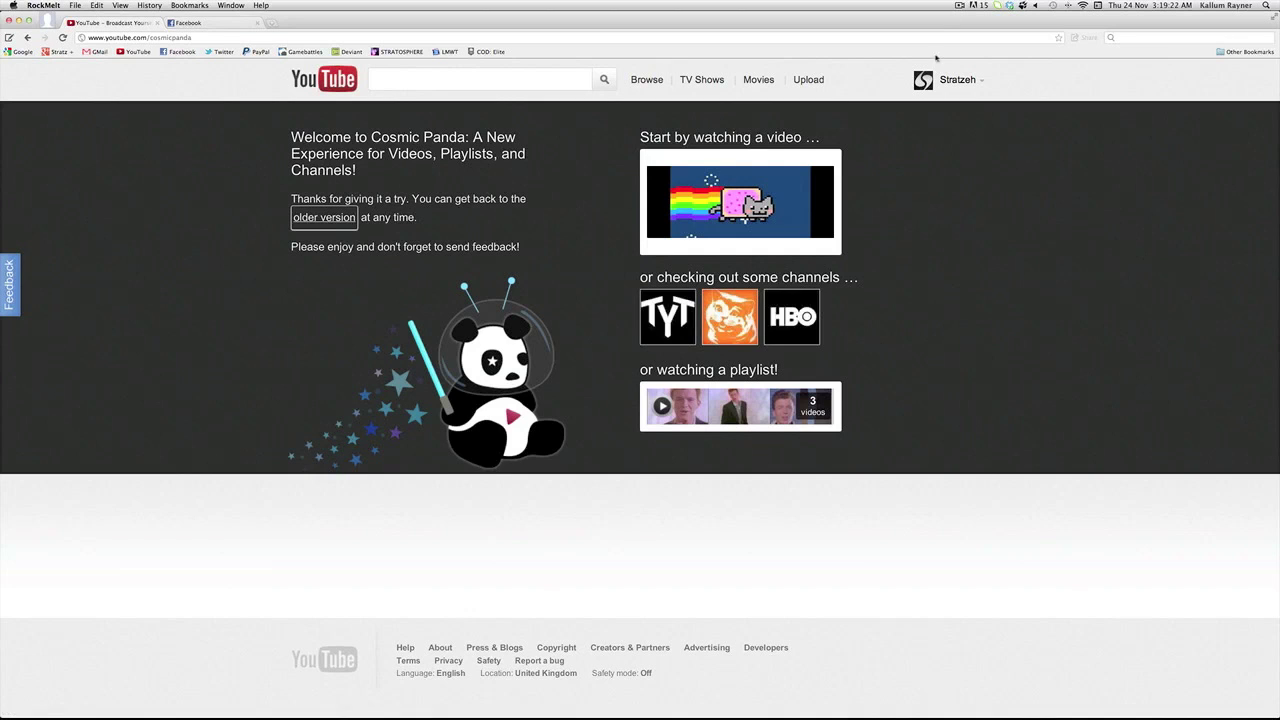
click(952, 80)
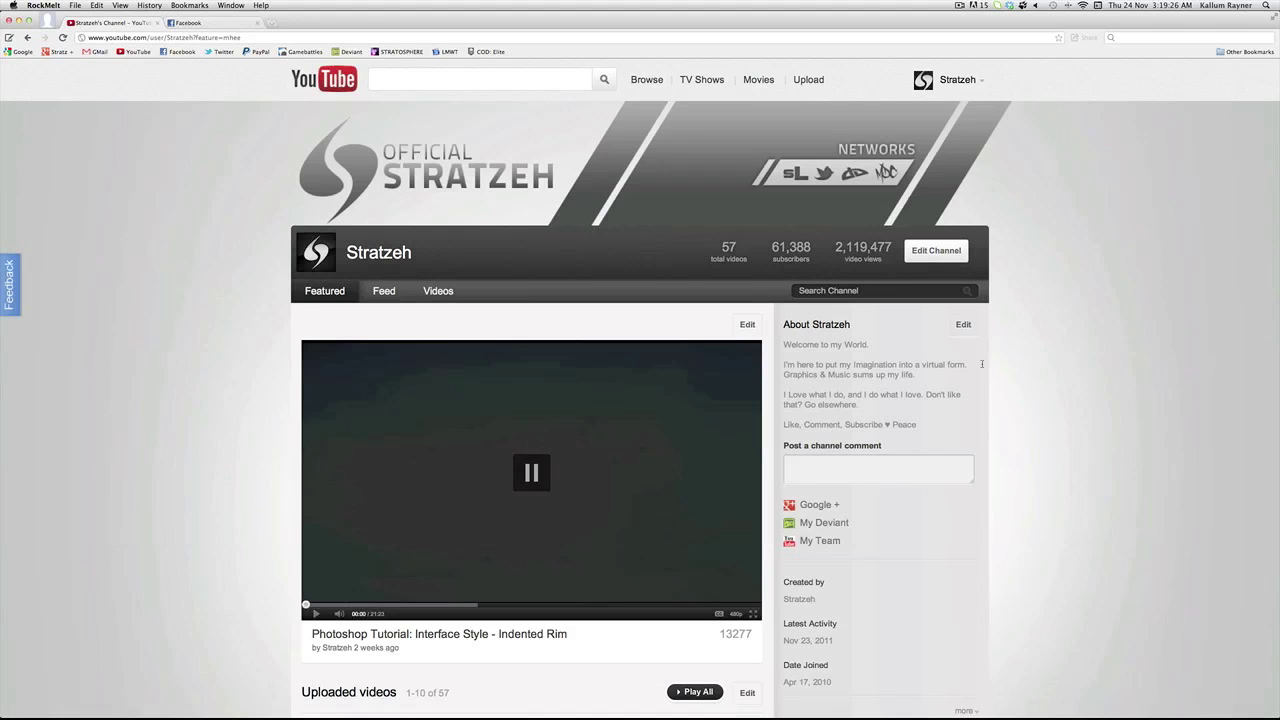
Step: Browse the channel's uploaded videos, playlist and featured channels, then go back to the YouTube home page
scroll(1091, 405, down, 1)
scroll(1091, 405, down, 3)
scroll(1093, 409, down, 2)
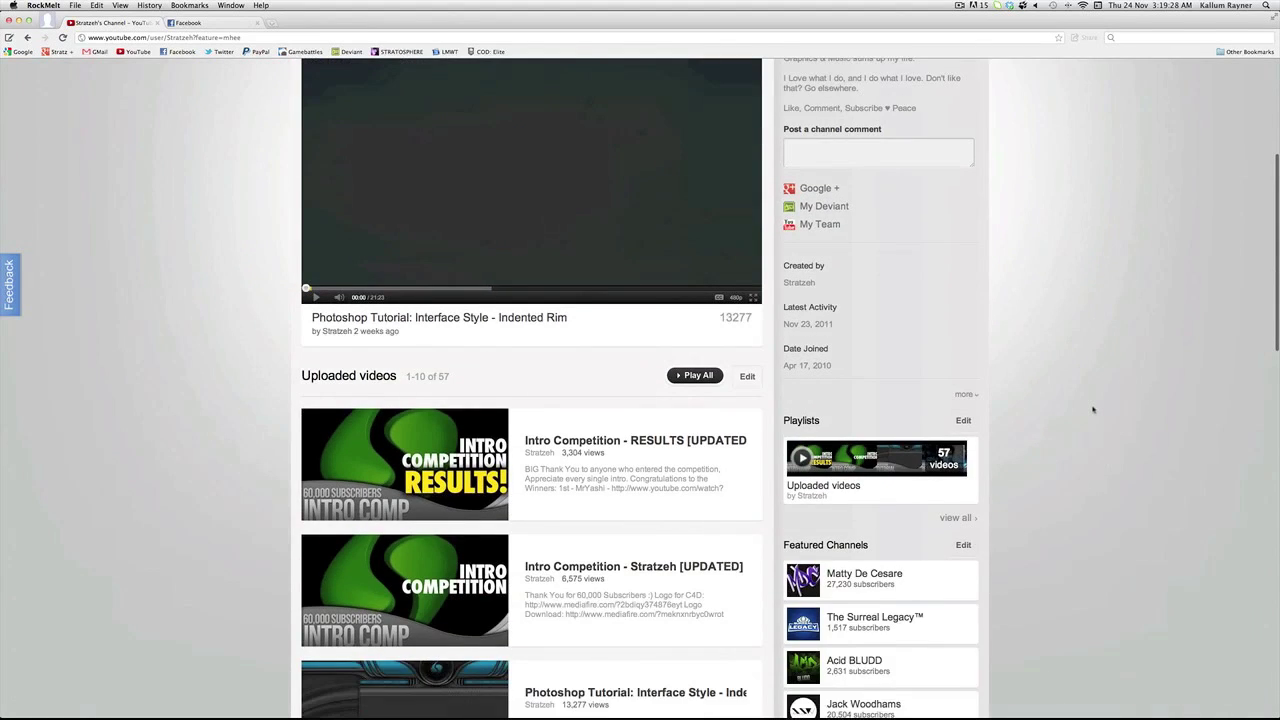
scroll(1093, 409, up, 1)
scroll(1090, 406, up, 4)
click(326, 90)
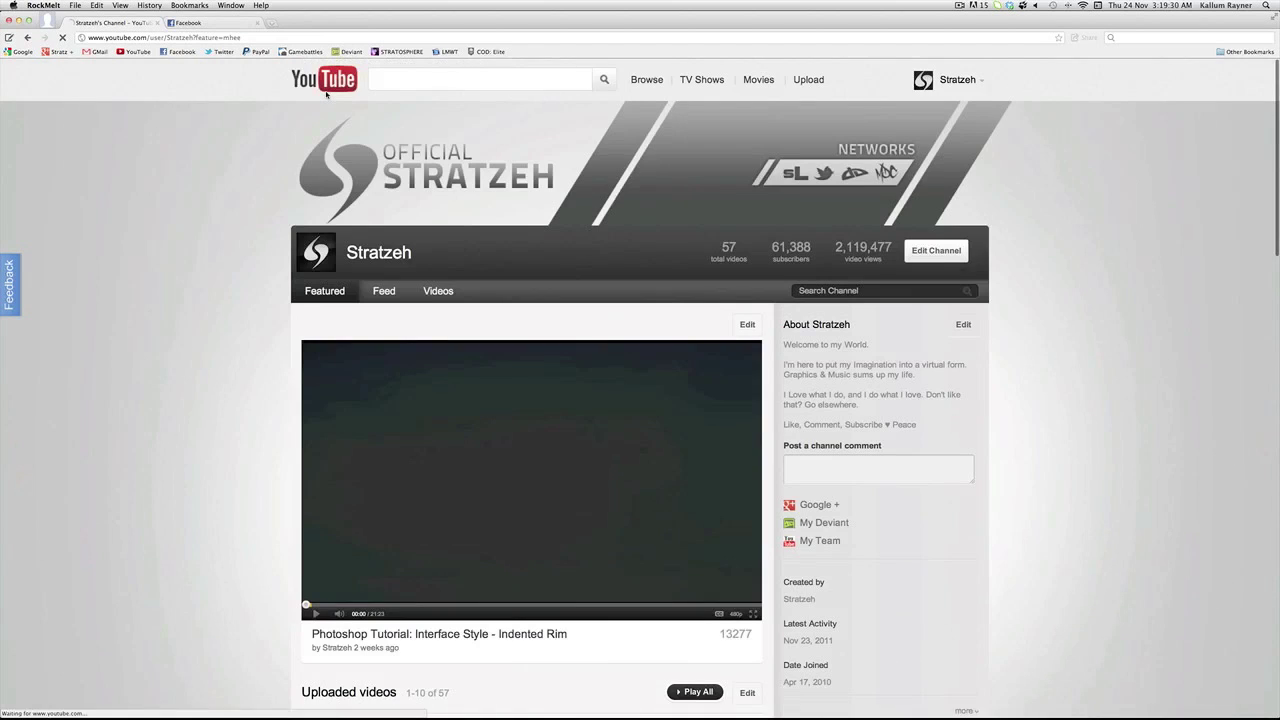